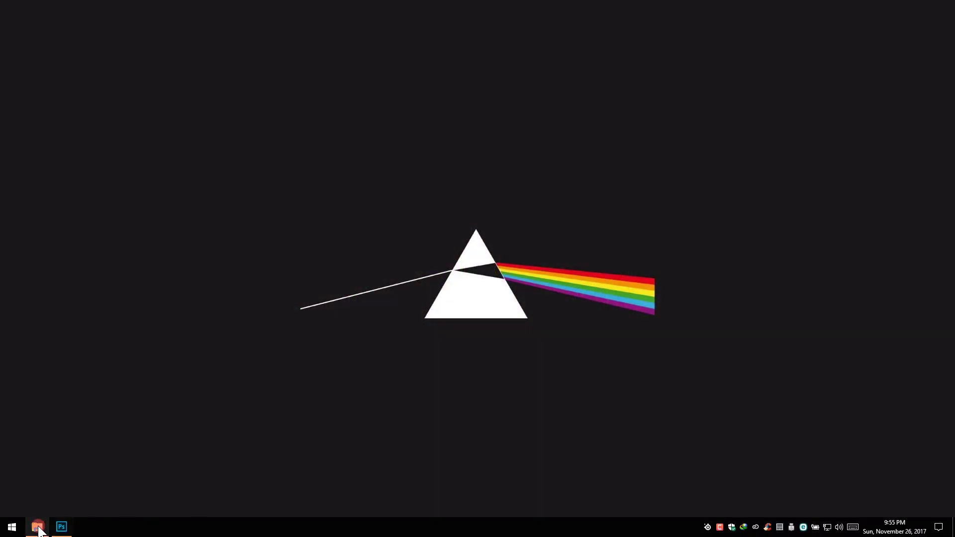
# Show the Tutorial folder with the three source images in File Explorer.
pyautogui.click(38, 528)
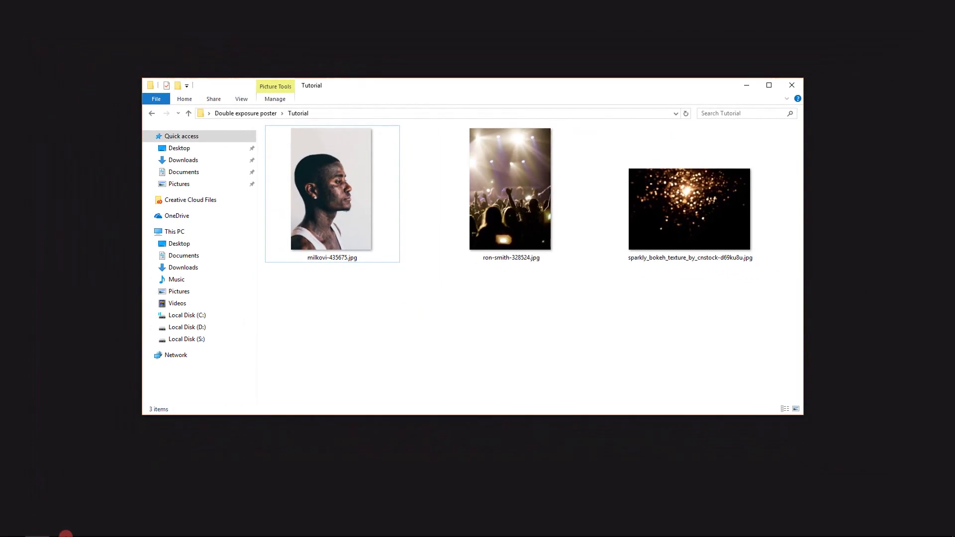
# Drag milkovi-435675.jpg from the Tutorial folder into Photoshop to open it.
pyautogui.click(66, 531)
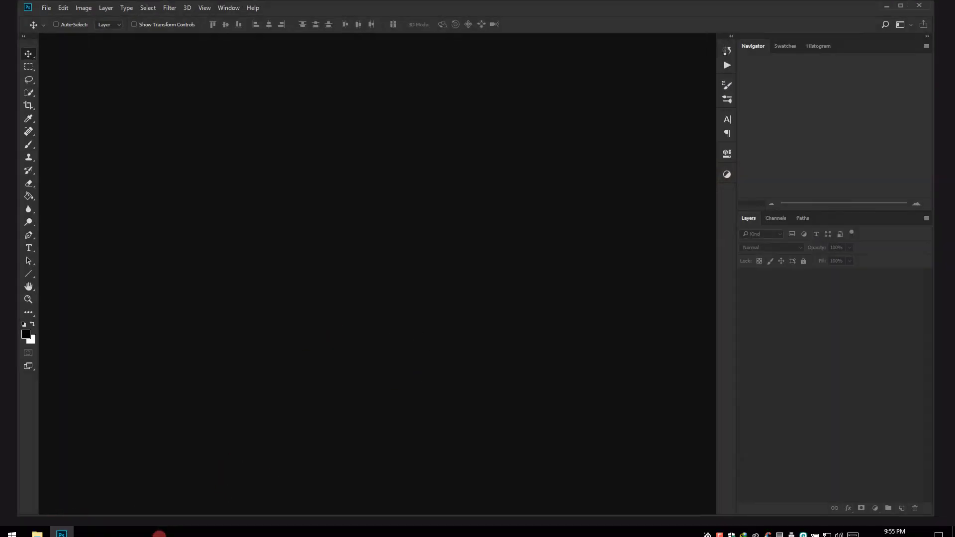
pyautogui.click(38, 527)
pyautogui.click(370, 219)
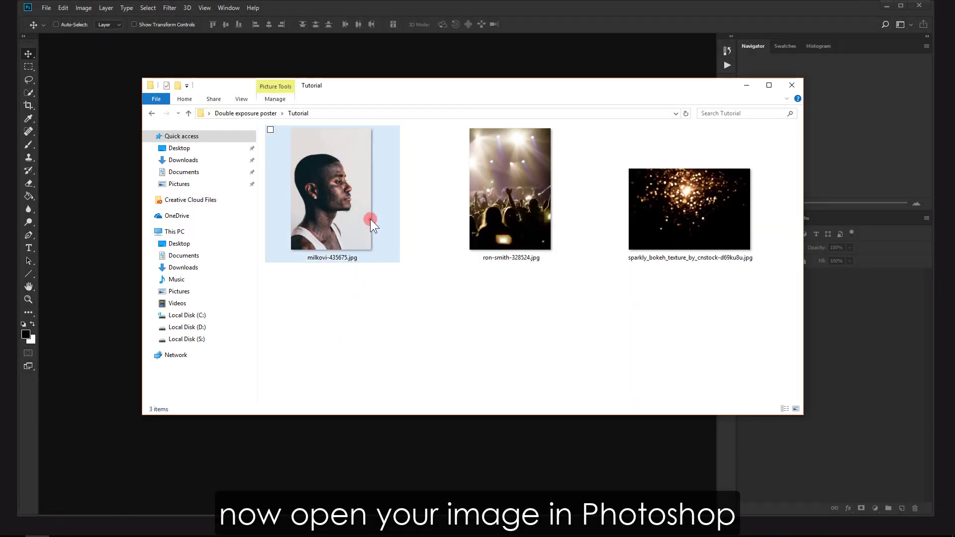
pyautogui.moveTo(302, 181); pyautogui.dragTo(98, 136)
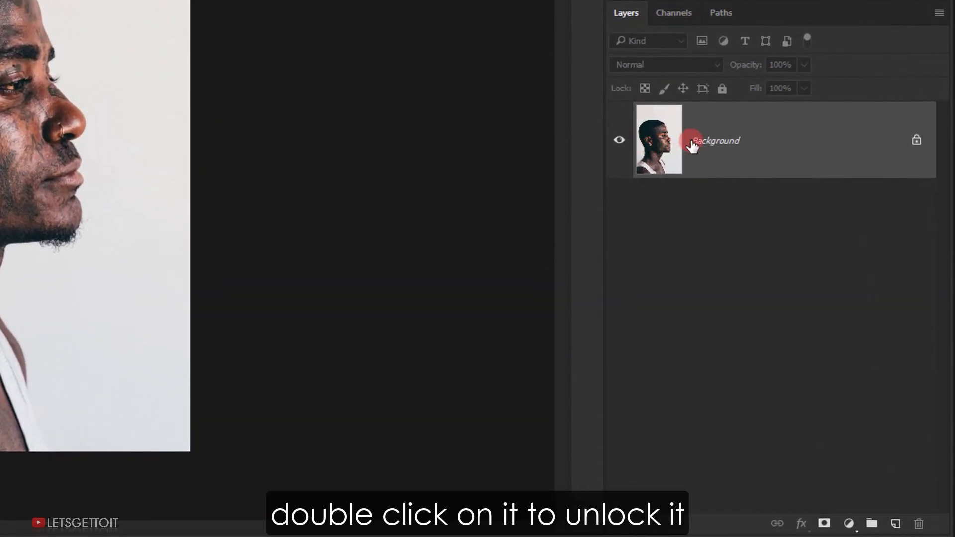
# Unlock the portrait's Background layer and name it Model.
pyautogui.doubleClick(723, 141)
pyautogui.write('Model')
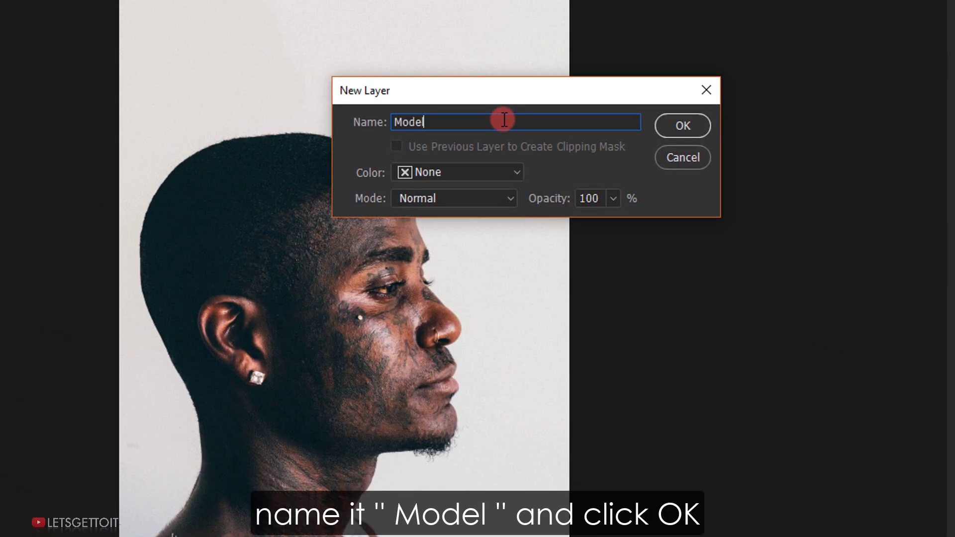
pyautogui.click(684, 128)
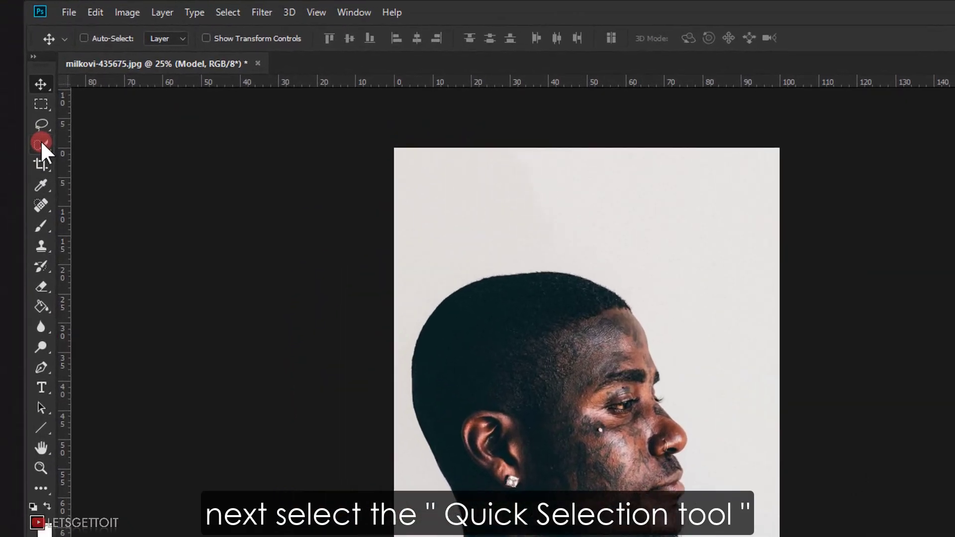
# Select the model's head, face, neck and shoulders with the Quick Selection Tool.
pyautogui.rightClick(10, 96)
pyautogui.click(161, 151)
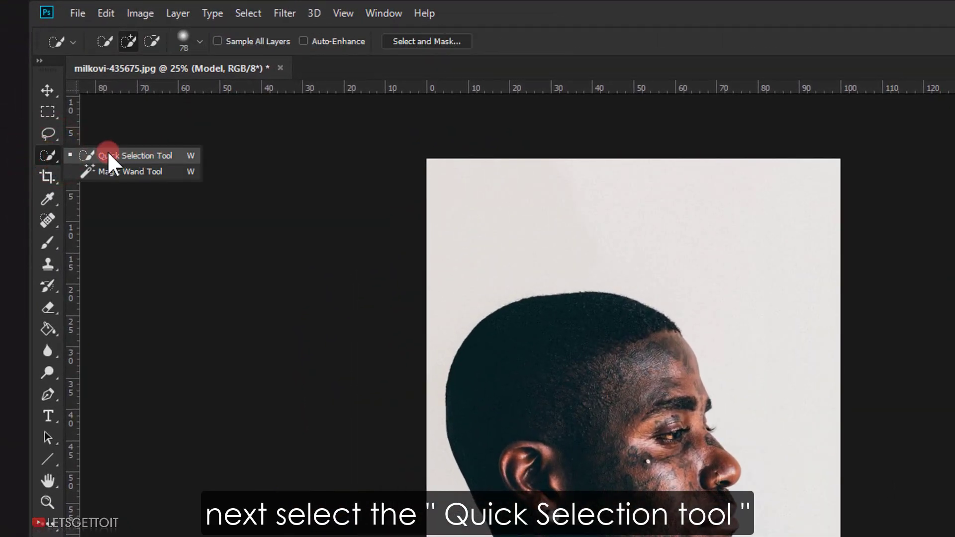
pyautogui.click(201, 43)
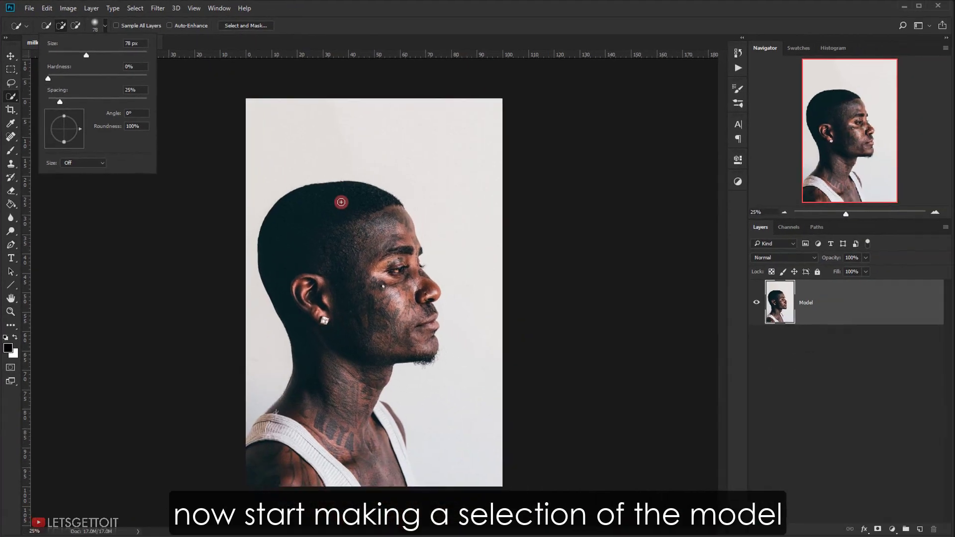
pyautogui.click(332, 198)
pyautogui.moveTo(346, 206)
pyautogui.mouseDown()
pyautogui.moveTo(368, 229)
pyautogui.moveTo(393, 315)
pyautogui.moveTo(267, 467)
pyautogui.moveTo(381, 432)
pyautogui.mouseUp()
pyautogui.scroll(5, 389, 431)
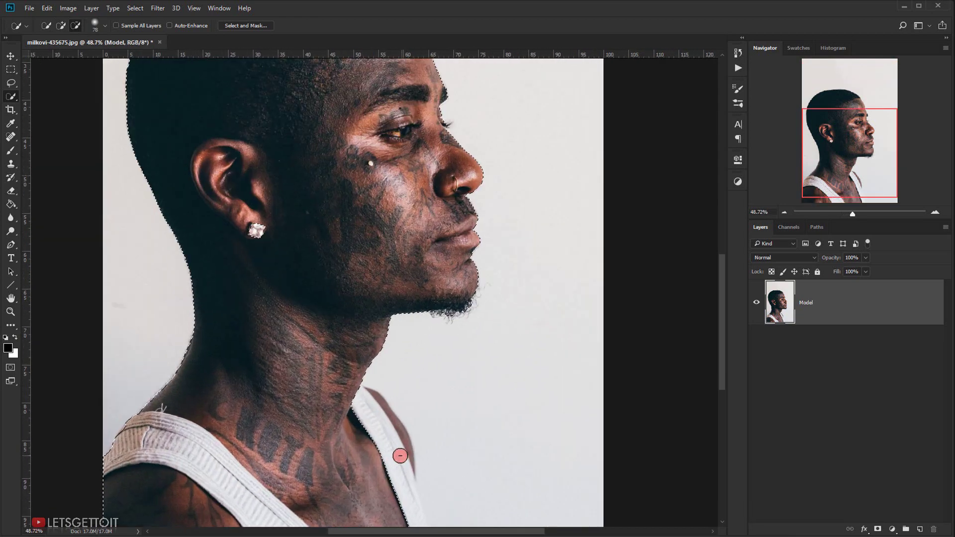
pyautogui.moveTo(339, 403); pyautogui.dragTo(403, 469)
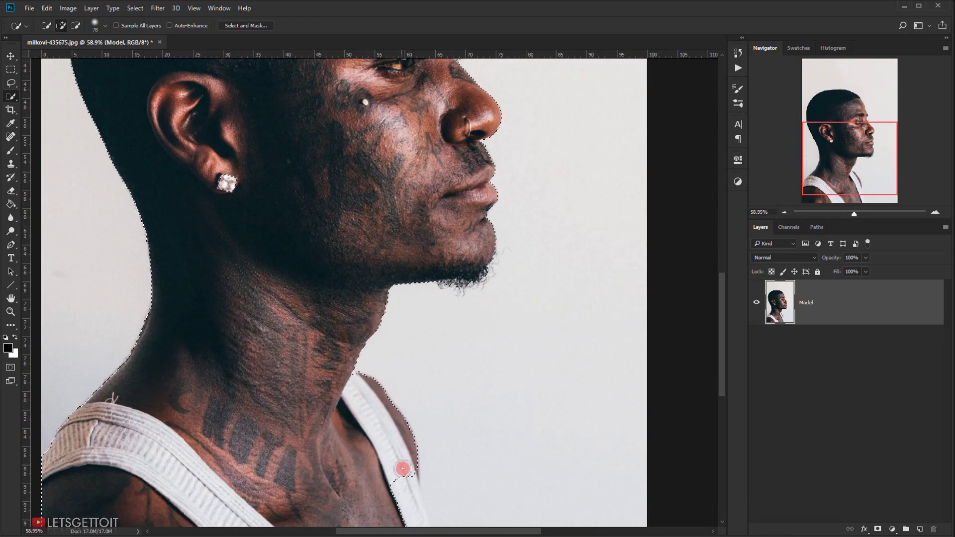
pyautogui.moveTo(406, 525)
pyautogui.mouseDown()
pyautogui.moveTo(398, 412)
pyautogui.moveTo(411, 494)
pyautogui.moveTo(352, 379)
pyautogui.moveTo(247, 358)
pyautogui.mouseUp()
# Turn the model selection into a layer mask that hides the white backdrop.
pyautogui.scroll(-2, 248, 359)
pyautogui.scroll(-1, 247, 358)
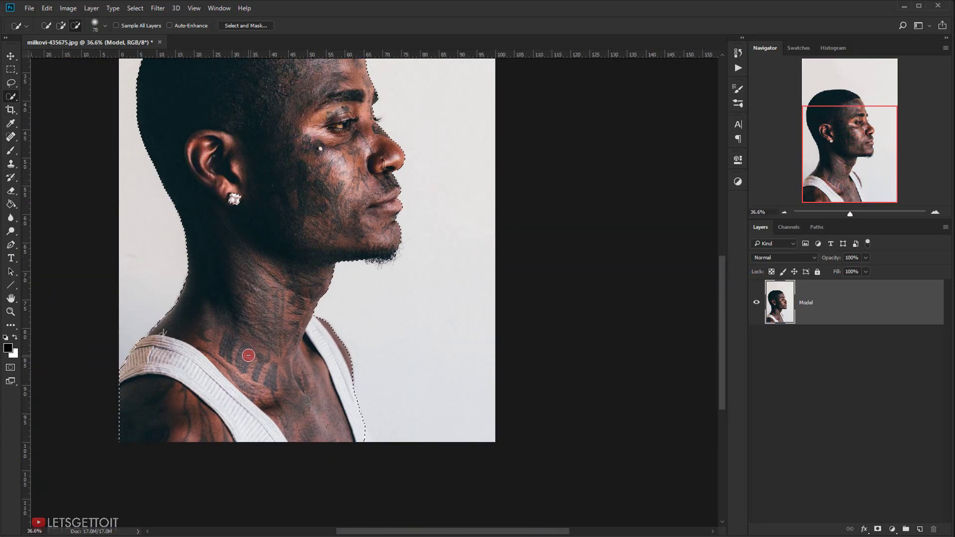
pyautogui.scroll(-1, 247, 358)
pyautogui.moveTo(352, 283); pyautogui.dragTo(386, 282)
pyautogui.scroll(-1, 386, 282)
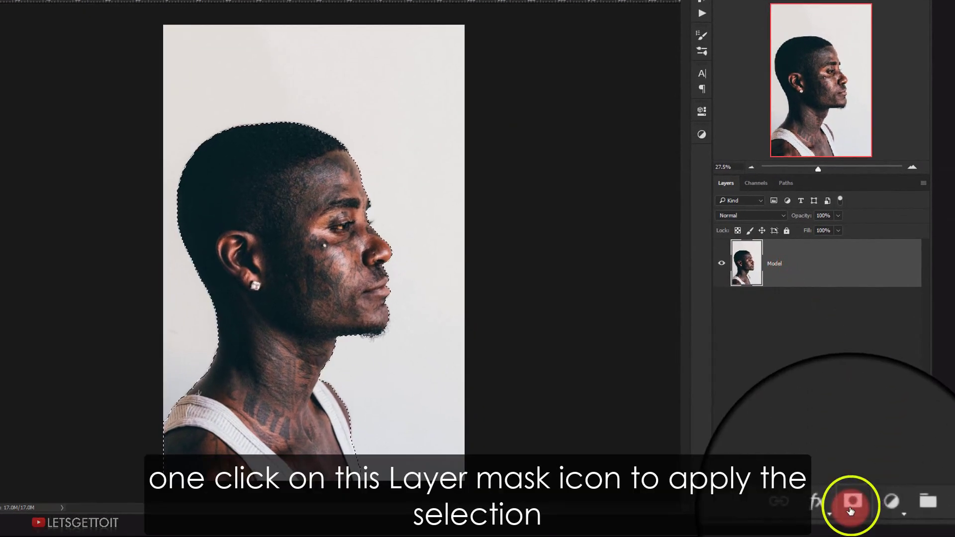
pyautogui.click(851, 505)
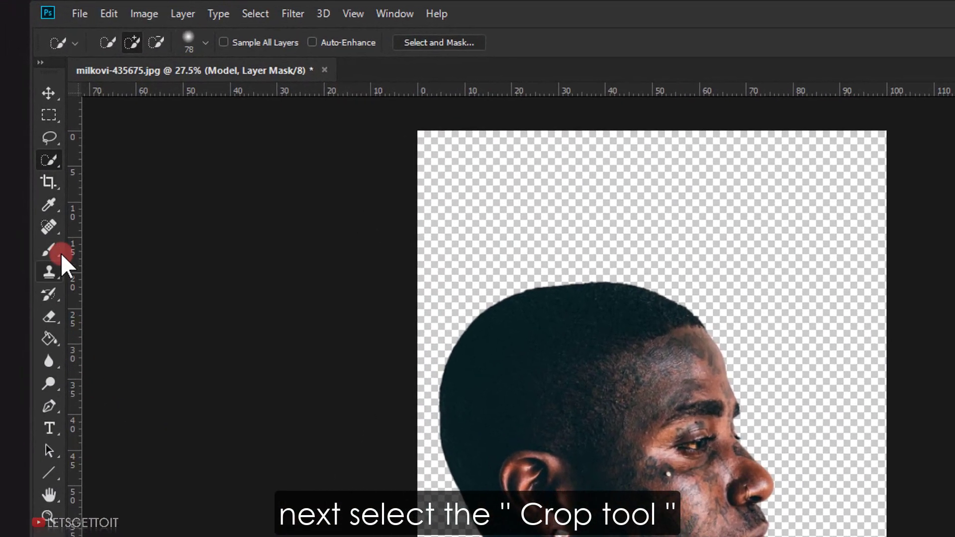
# Crop the canvas, trimming top and bottom and widening it left and right.
pyautogui.click(58, 179)
pyautogui.click(120, 182)
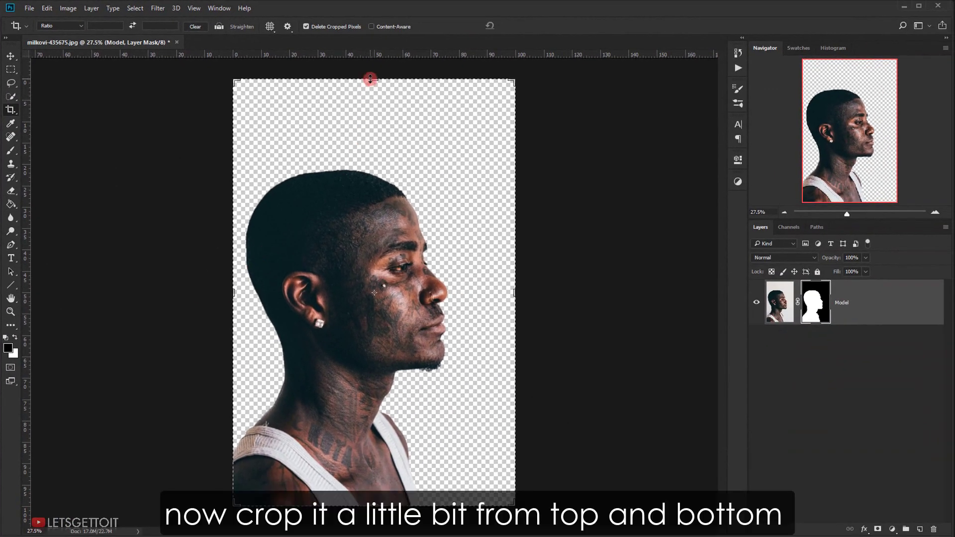
pyautogui.moveTo(370, 79); pyautogui.dragTo(363, 103)
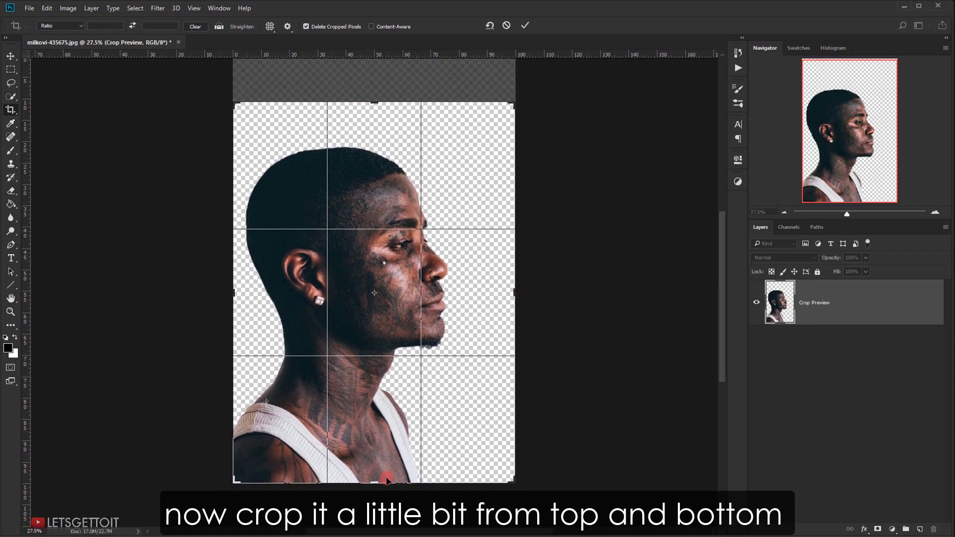
pyautogui.moveTo(378, 481); pyautogui.dragTo(377, 454)
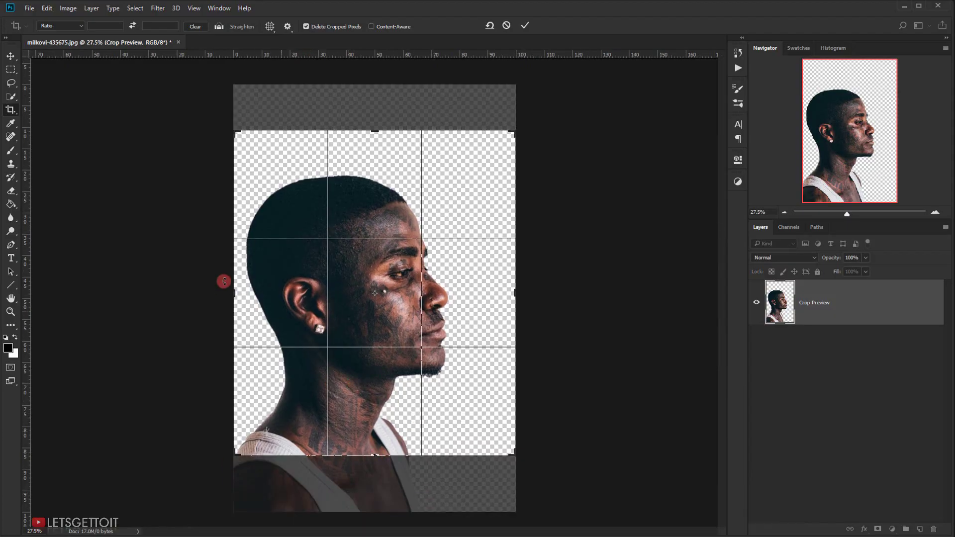
pyautogui.moveTo(228, 288); pyautogui.dragTo(145, 291)
pyautogui.moveTo(606, 296); pyautogui.dragTo(666, 290)
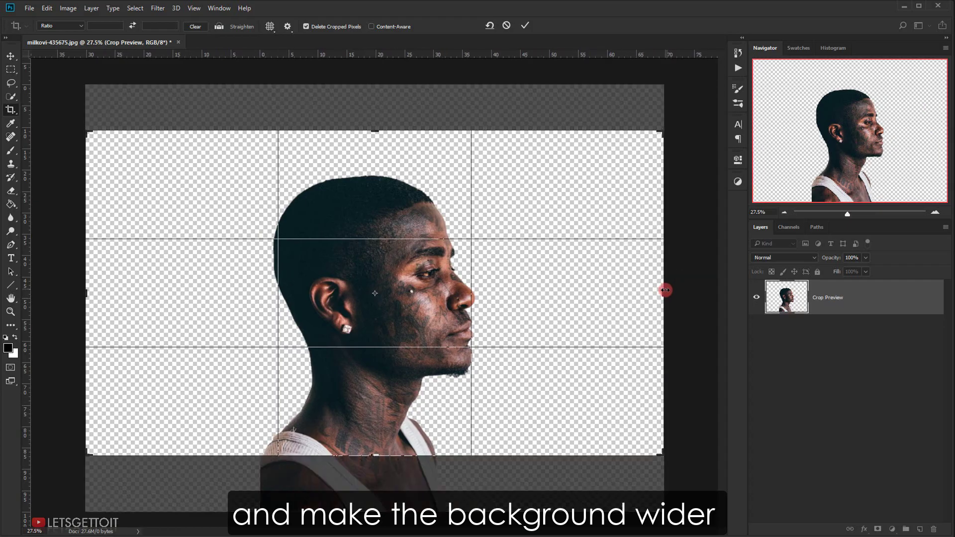
pyautogui.click(524, 27)
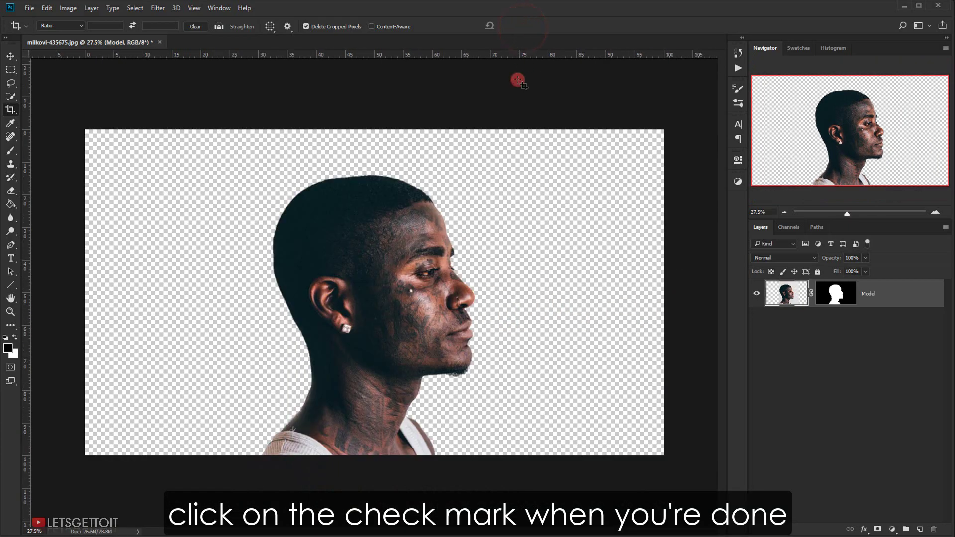
pyautogui.click(14, 54)
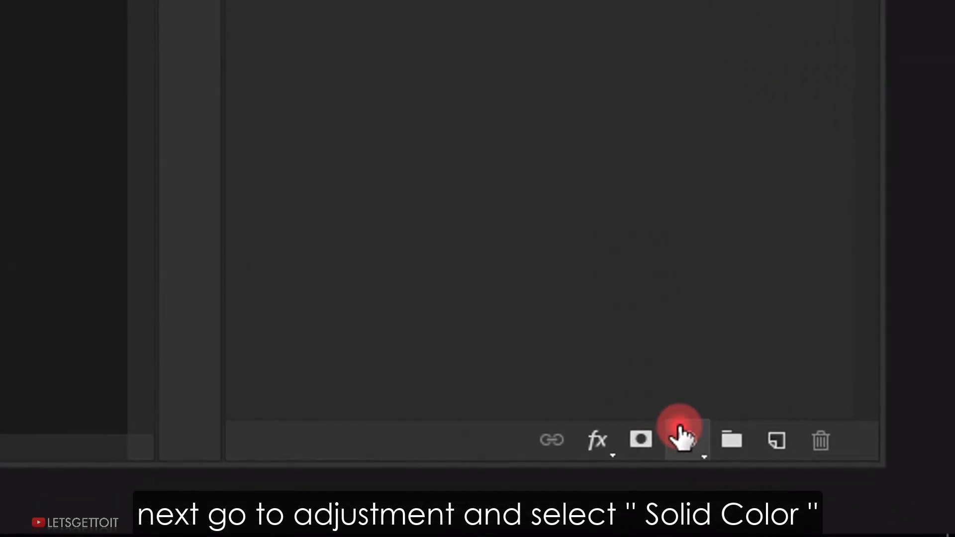
# Add a light pink f0e8e8 solid color fill layer below the Model layer.
pyautogui.click(682, 437)
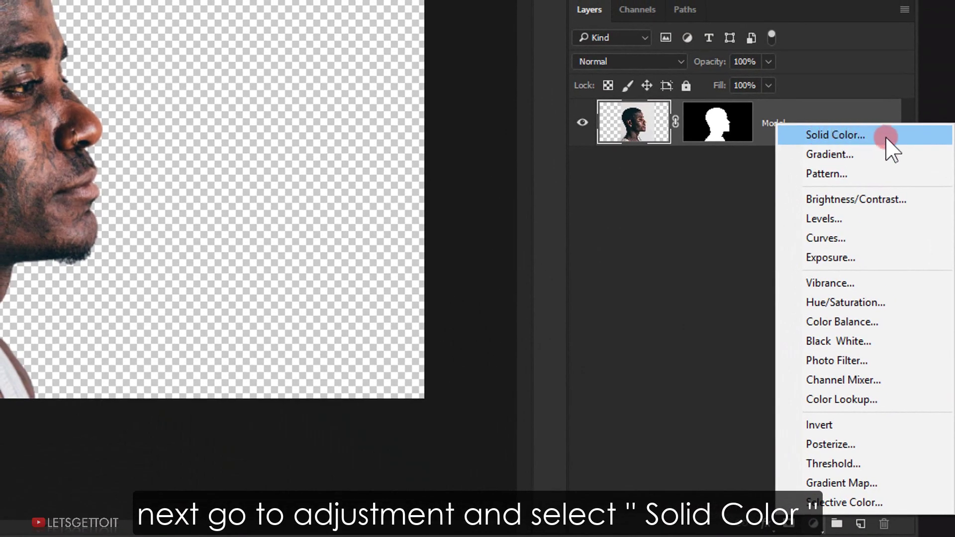
pyautogui.click(887, 135)
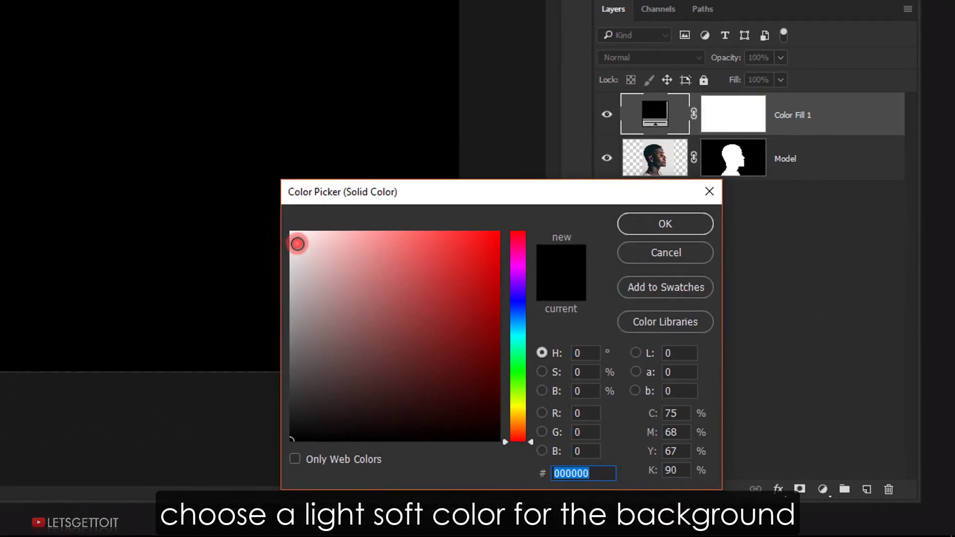
pyautogui.click(297, 244)
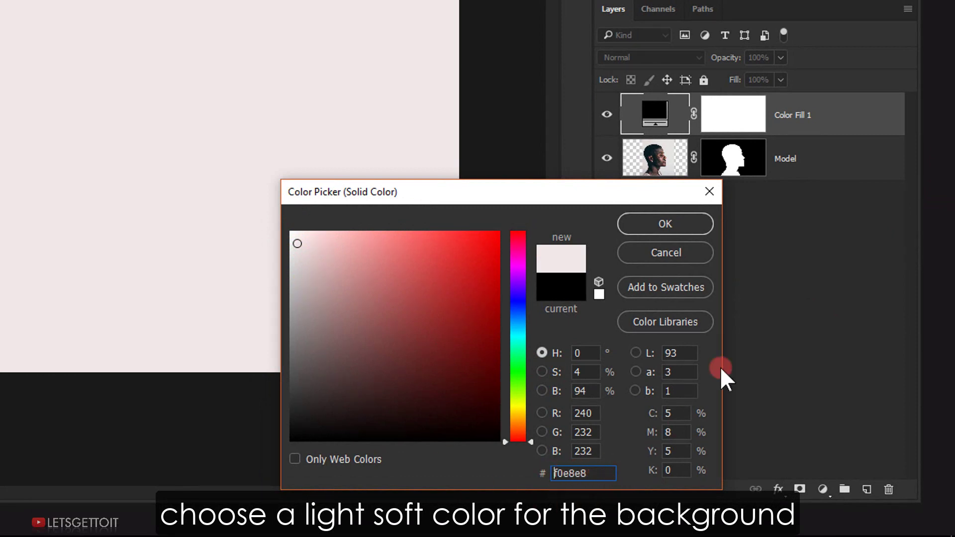
pyautogui.click(670, 225)
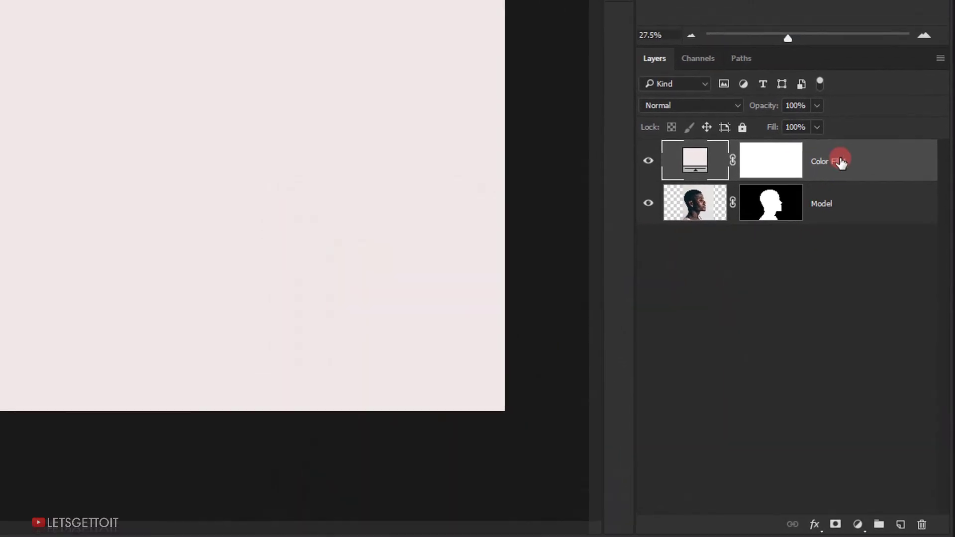
pyautogui.doubleClick(841, 163)
pyautogui.write('background')
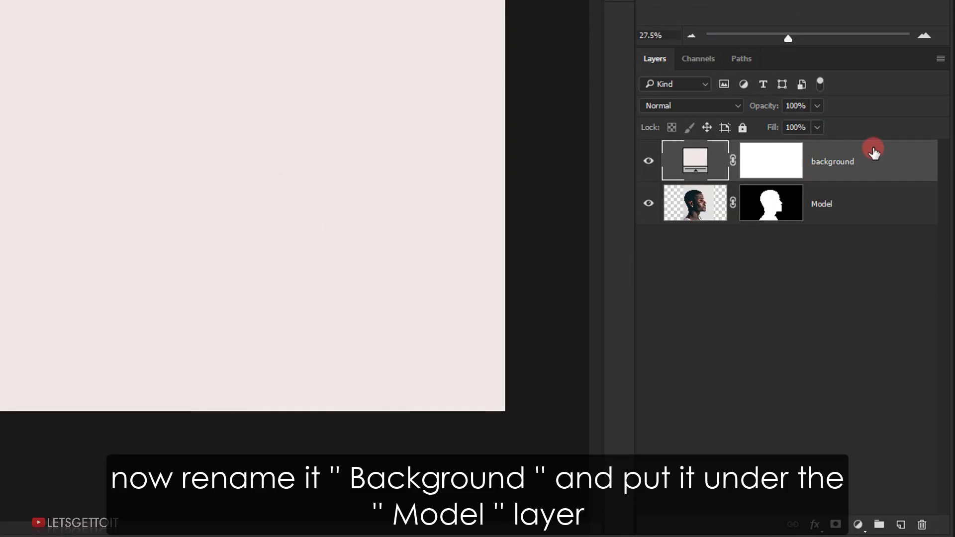
pyautogui.moveTo(863, 157); pyautogui.dragTo(805, 227)
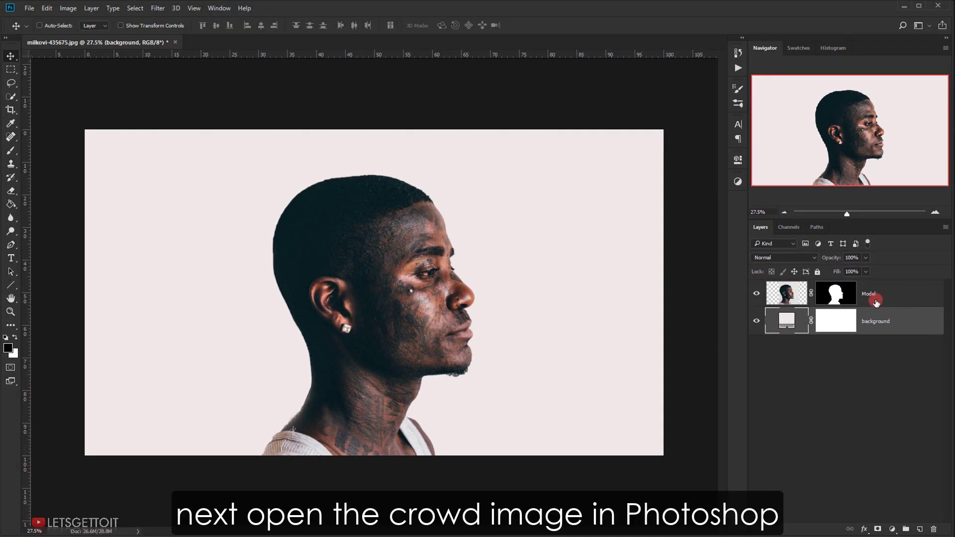
# Drop the ron-smith-328524.jpg crowd photo onto the canvas above Model.
pyautogui.click(875, 298)
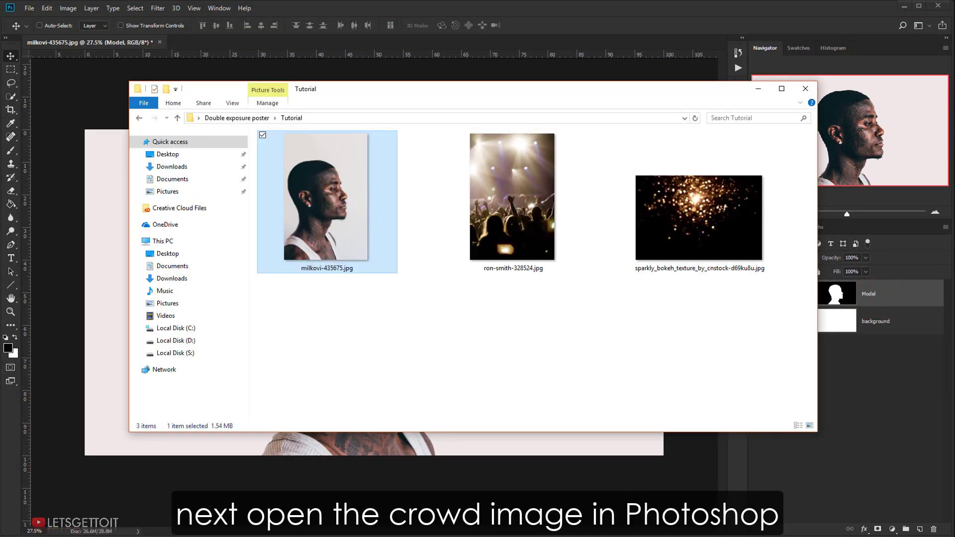
pyautogui.click(526, 235)
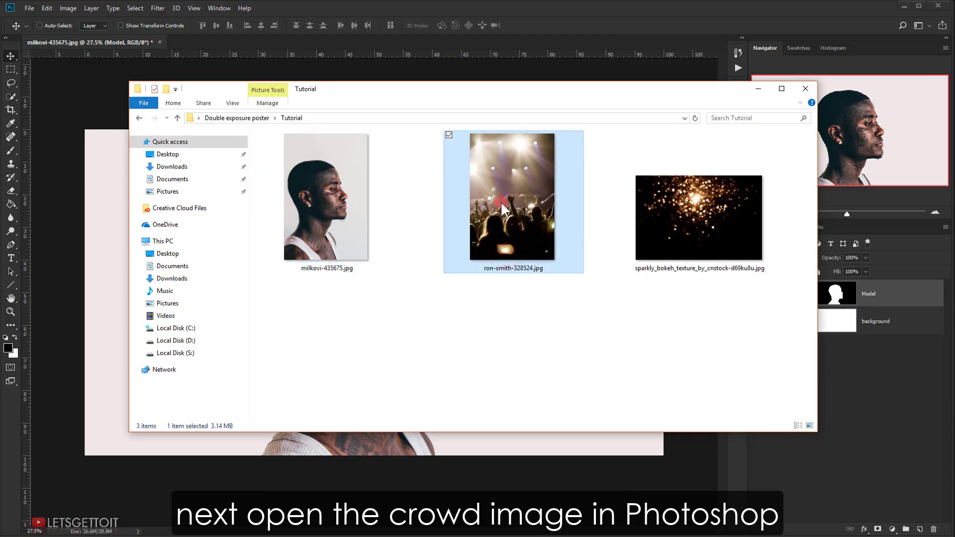
pyautogui.moveTo(523, 207); pyautogui.dragTo(86, 289)
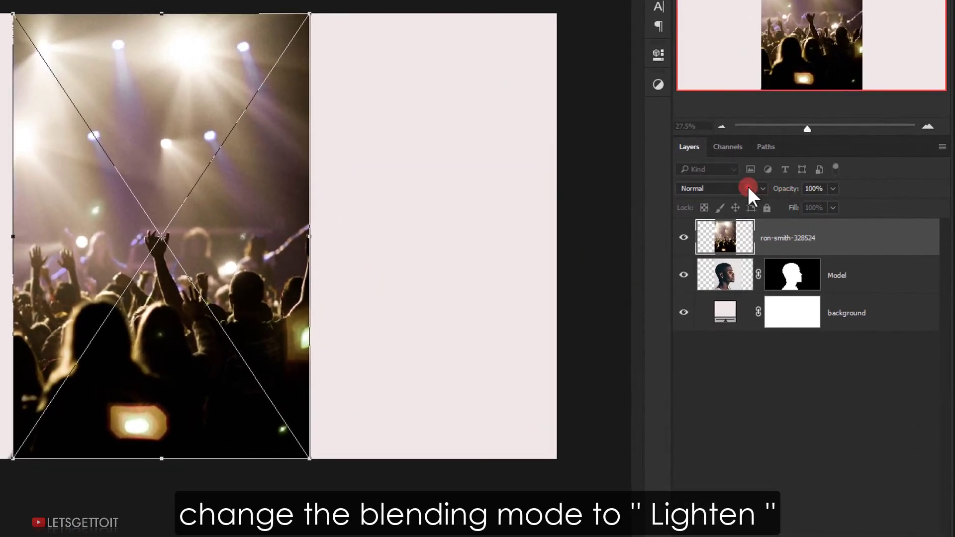
# Blend the crowd layer in Lighten mode and commit it scaled to 49.88%.
pyautogui.click(799, 252)
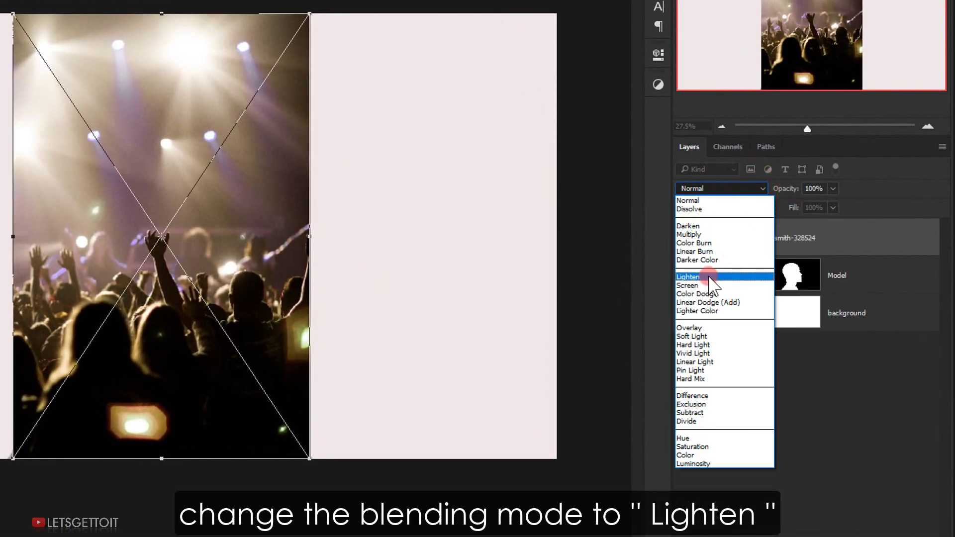
pyautogui.click(687, 277)
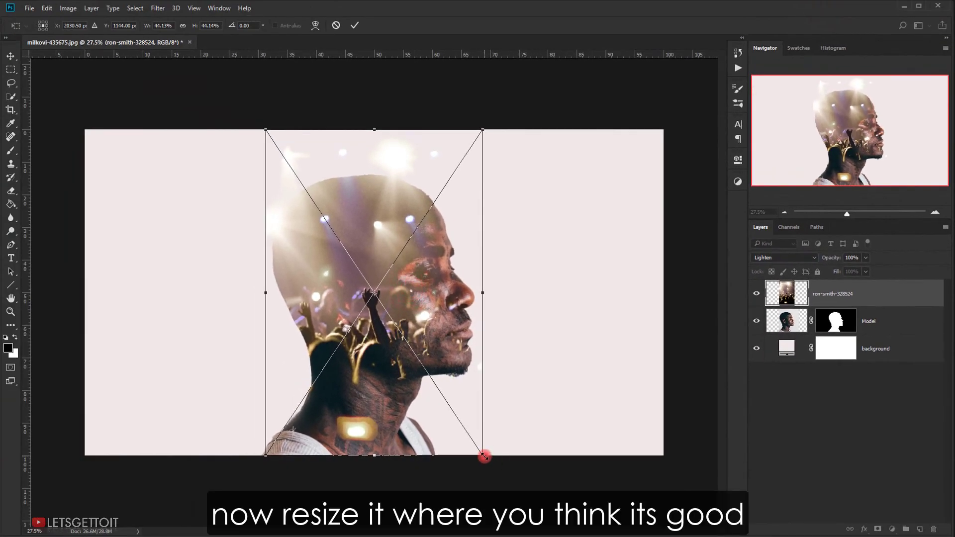
pyautogui.moveTo(484, 455); pyautogui.dragTo(503, 476)
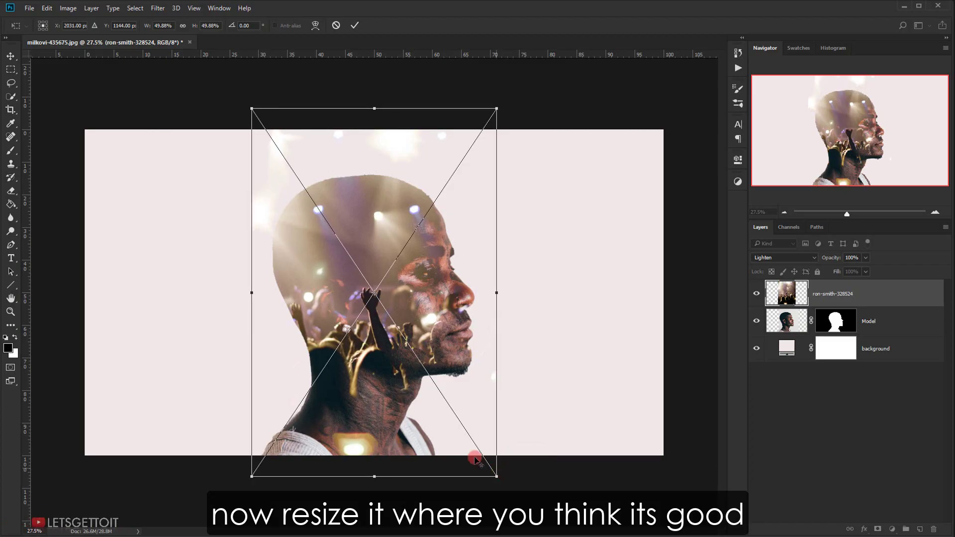
pyautogui.moveTo(443, 436); pyautogui.dragTo(442, 432)
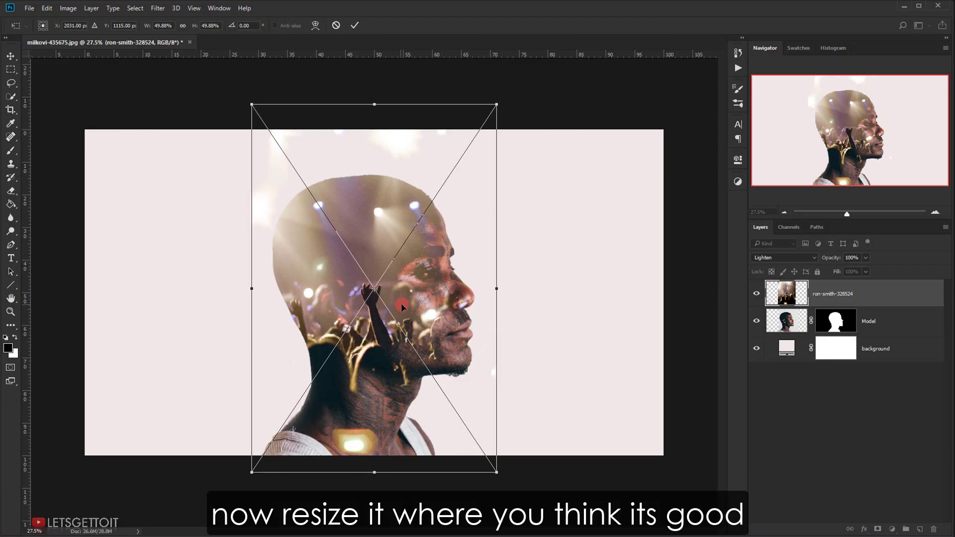
pyautogui.click(350, 31)
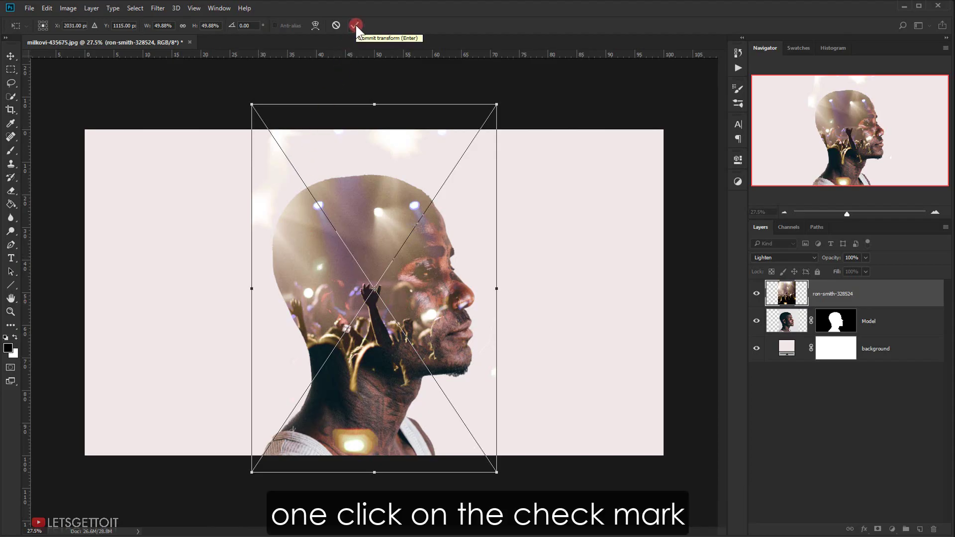
pyautogui.click(356, 25)
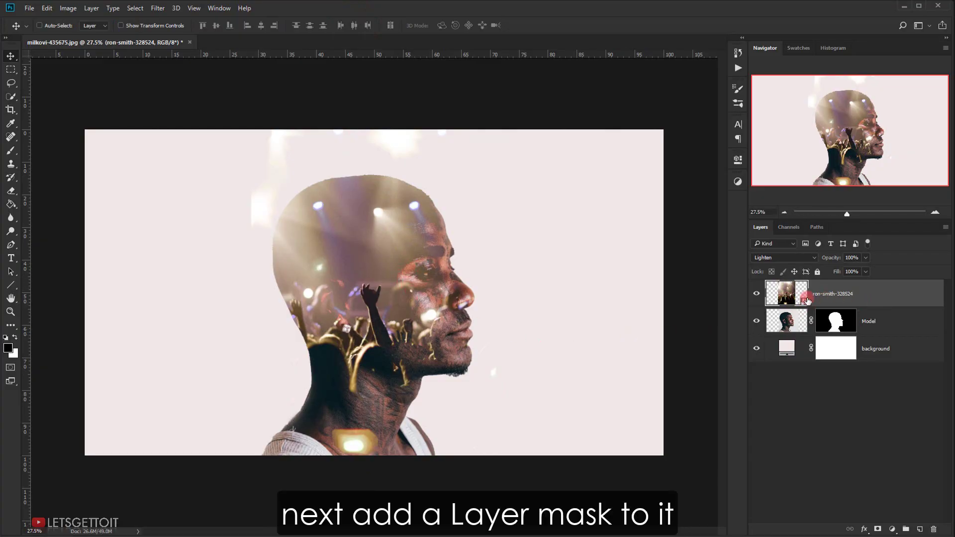
# Add a mask to the crowd layer and set a large 0%-hardness brush at 25% opacity.
pyautogui.click(878, 531)
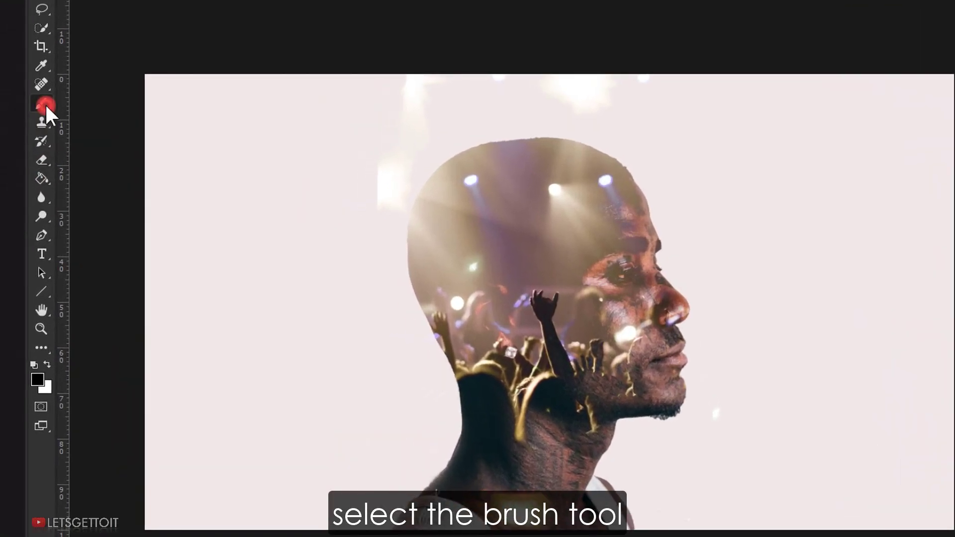
pyautogui.rightClick(10, 150)
pyautogui.click(108, 99)
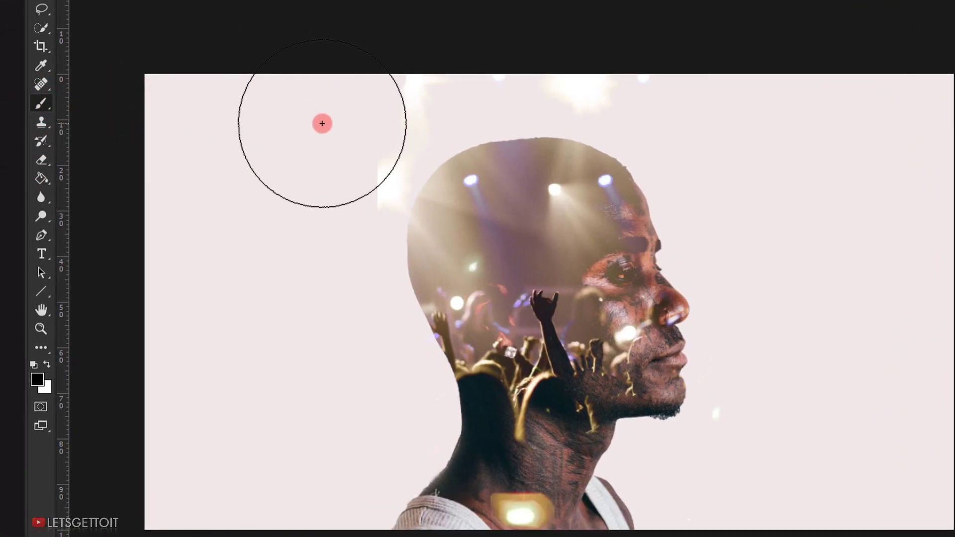
pyautogui.rightClick(356, 173)
pyautogui.click(423, 138)
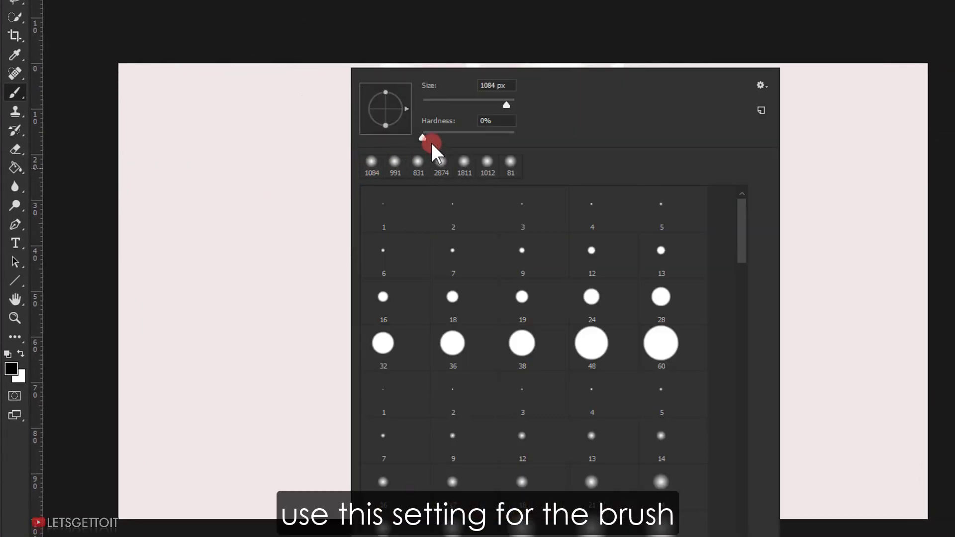
pyautogui.moveTo(423, 136); pyautogui.dragTo(419, 139)
pyautogui.click(502, 103)
pyautogui.moveTo(504, 102); pyautogui.dragTo(509, 103)
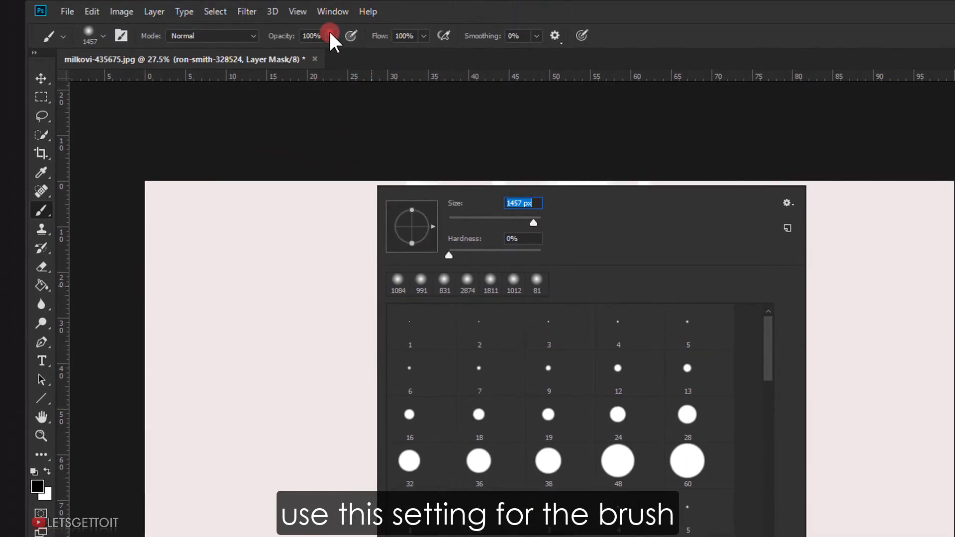
pyautogui.click(330, 31)
pyautogui.moveTo(330, 55); pyautogui.dragTo(299, 58)
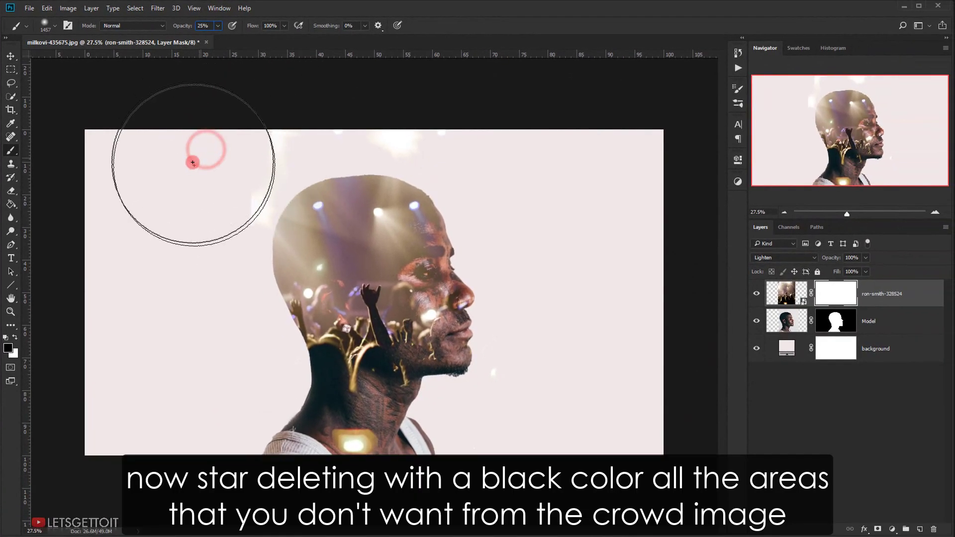
# Paint out the crowd glow around the head and over the nose, eye and cheek.
pyautogui.moveTo(206, 149)
pyautogui.mouseDown()
pyautogui.moveTo(211, 179)
pyautogui.moveTo(197, 194)
pyautogui.mouseUp()
pyautogui.keyDown('alt'); pyautogui.rightClick(211, 180); pyautogui.keyUp('alt')
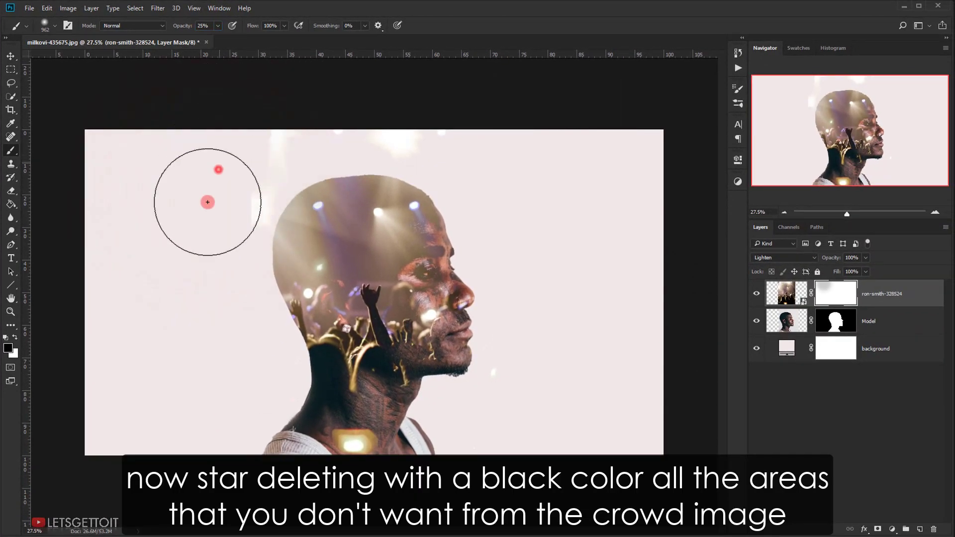
pyautogui.moveTo(374, 103)
pyautogui.mouseDown()
pyautogui.moveTo(422, 118)
pyautogui.moveTo(273, 507)
pyautogui.moveTo(377, 460)
pyautogui.moveTo(343, 471)
pyautogui.moveTo(444, 470)
pyautogui.mouseUp()
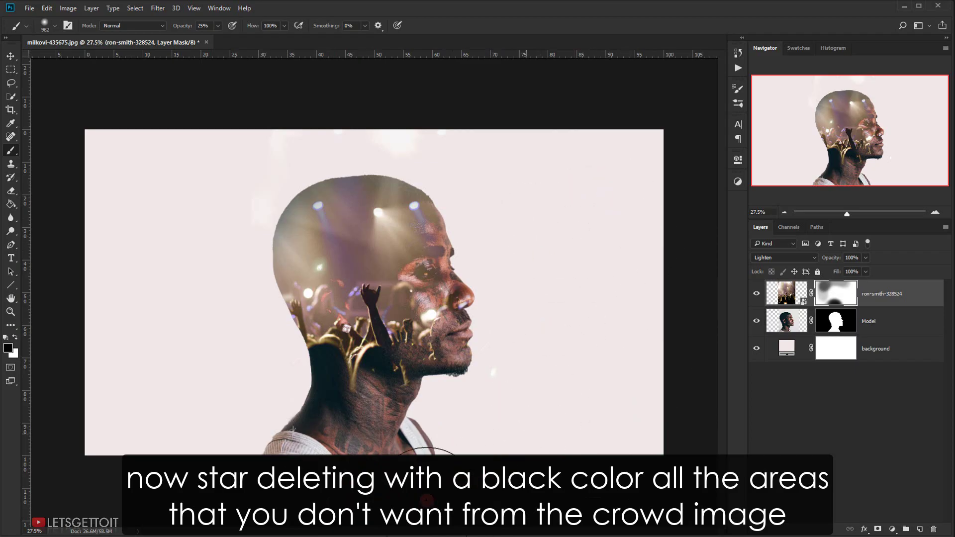
pyautogui.rightClick(501, 324)
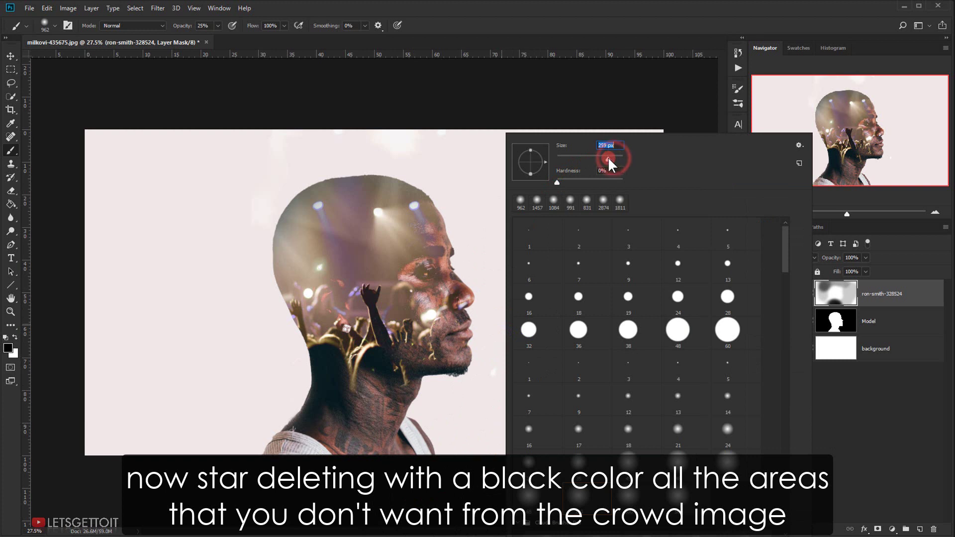
pyautogui.moveTo(609, 158); pyautogui.dragTo(601, 157)
pyautogui.click(476, 298)
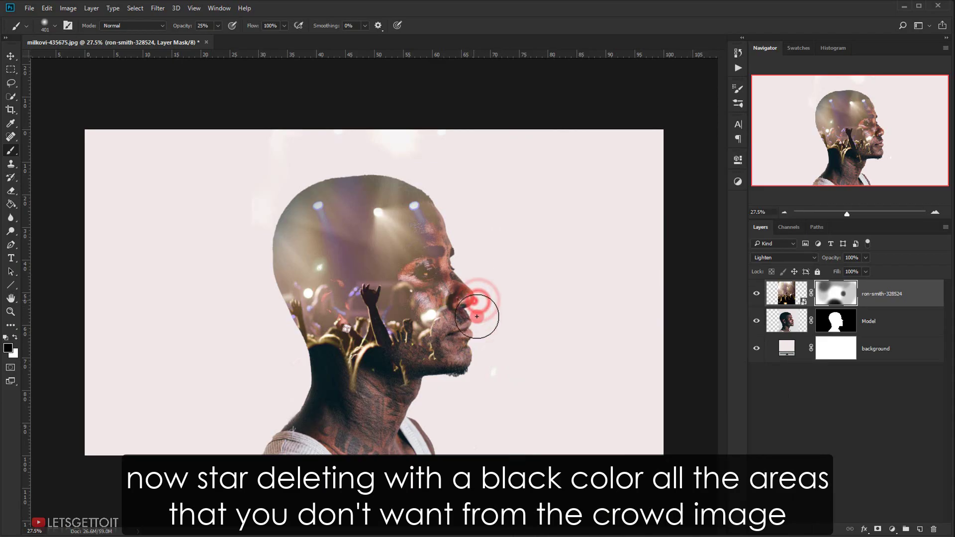
pyautogui.moveTo(477, 317); pyautogui.dragTo(450, 271)
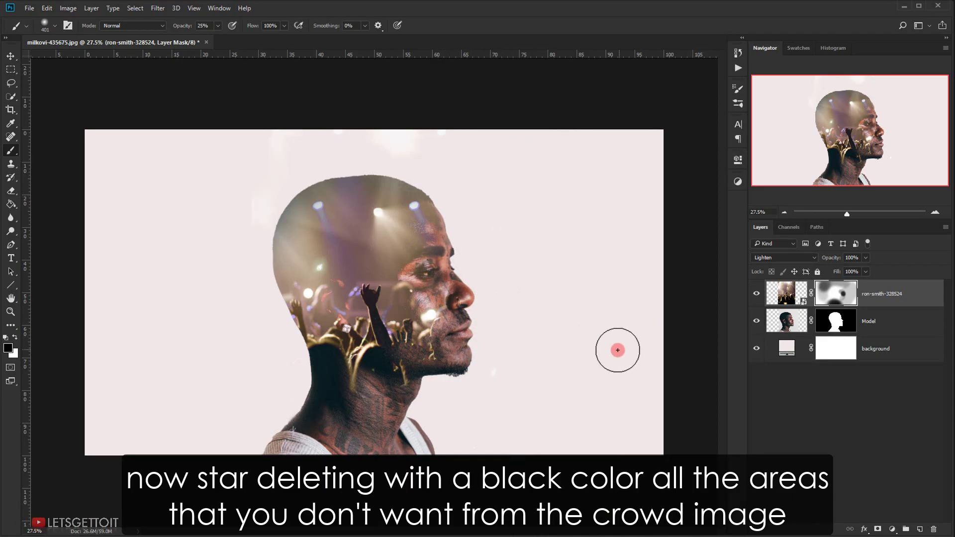
pyautogui.moveTo(377, 315); pyautogui.dragTo(394, 315)
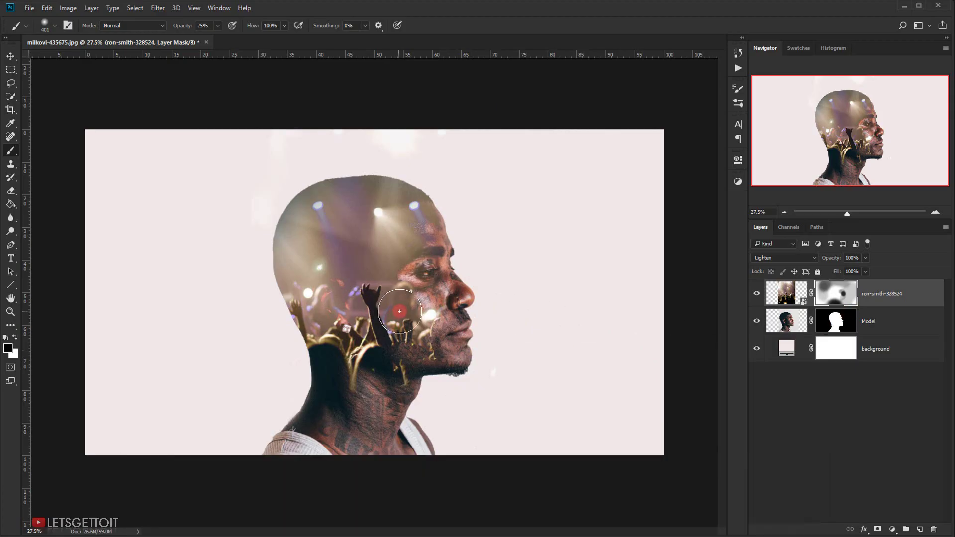
# Place sparkly_bokeh_texture onto the poster canvas as a new layer.
pyautogui.press('v')
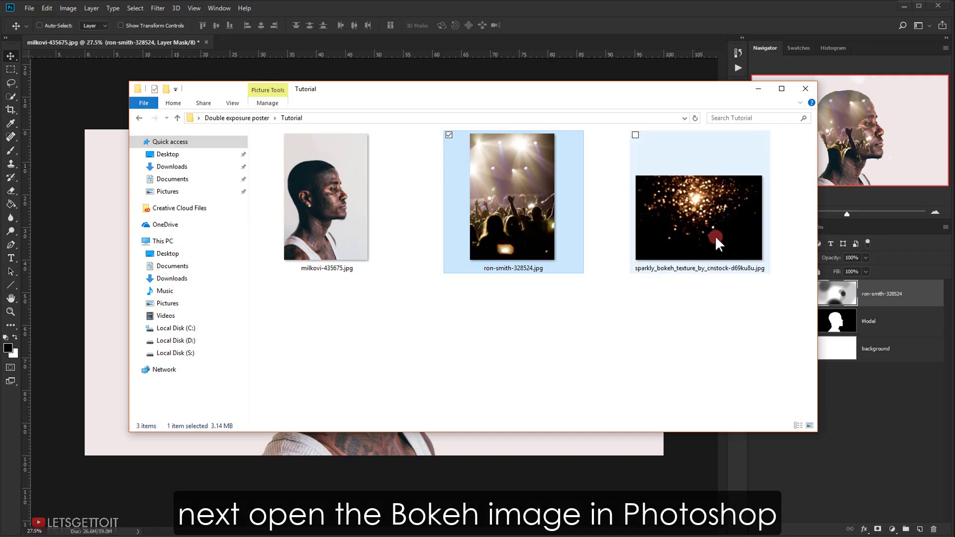
pyautogui.click(716, 233)
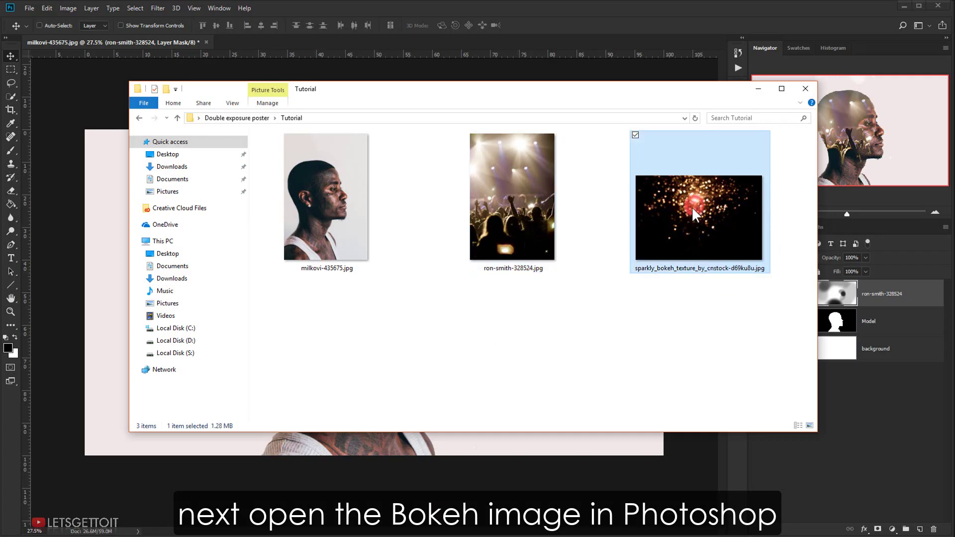
pyautogui.moveTo(695, 212); pyautogui.dragTo(113, 351)
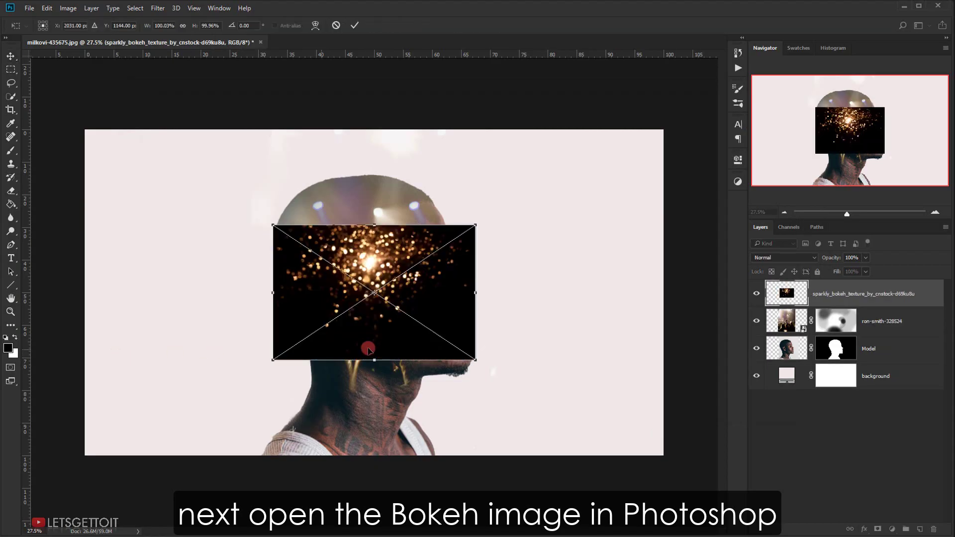
# Blend the bokeh layer in Lighten mode and commit it enlarged to about 370% over the head.
pyautogui.click(782, 258)
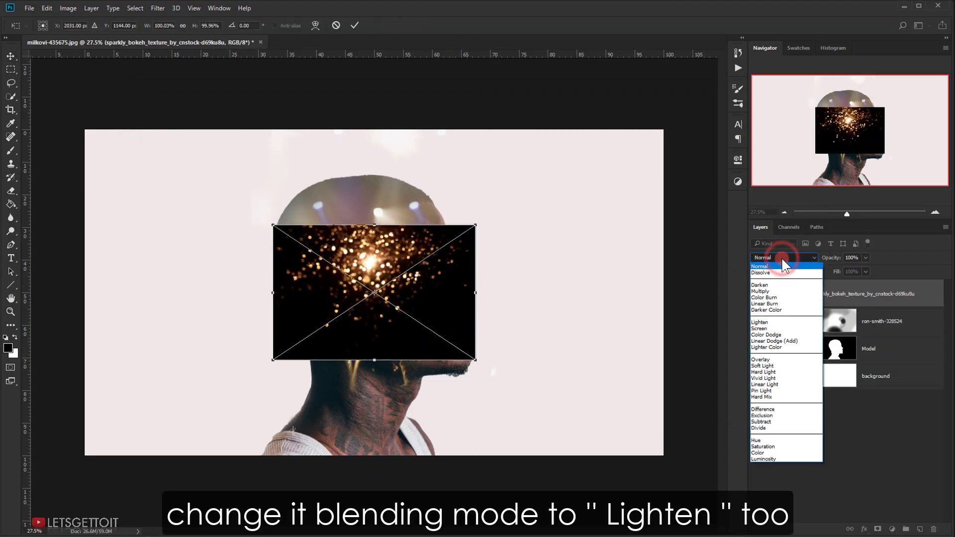
pyautogui.click(787, 323)
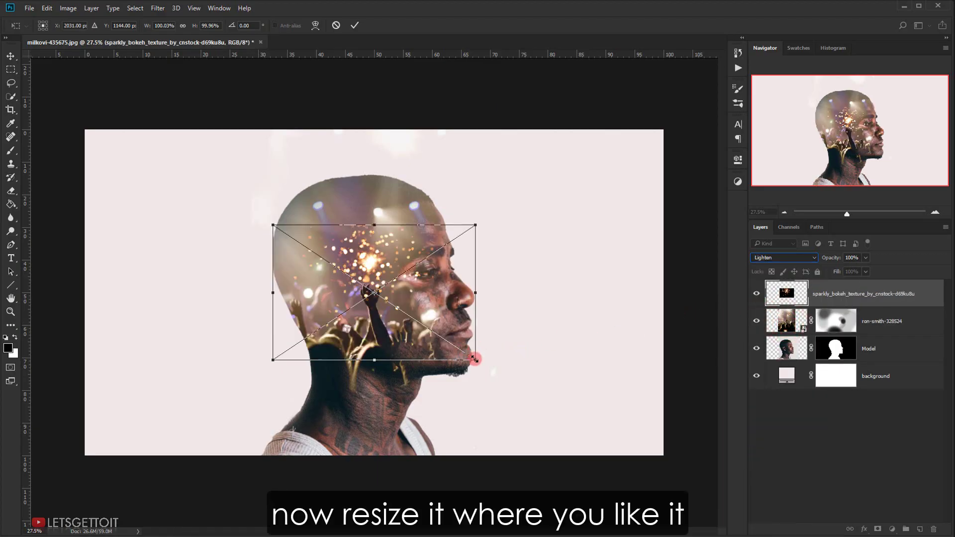
pyautogui.moveTo(475, 358)
pyautogui.mouseDown()
pyautogui.moveTo(528, 394)
pyautogui.moveTo(431, 331)
pyautogui.mouseUp()
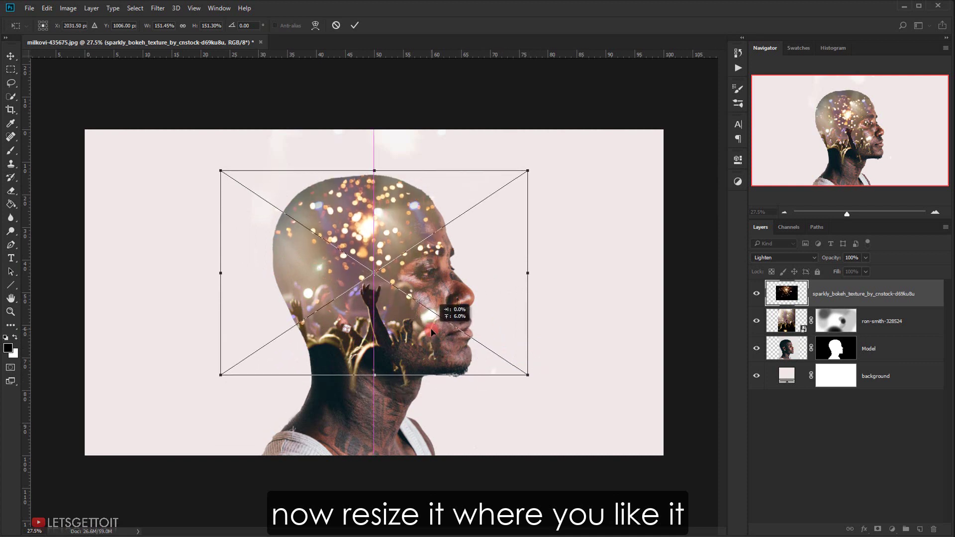
pyautogui.moveTo(528, 376); pyautogui.dragTo(698, 475)
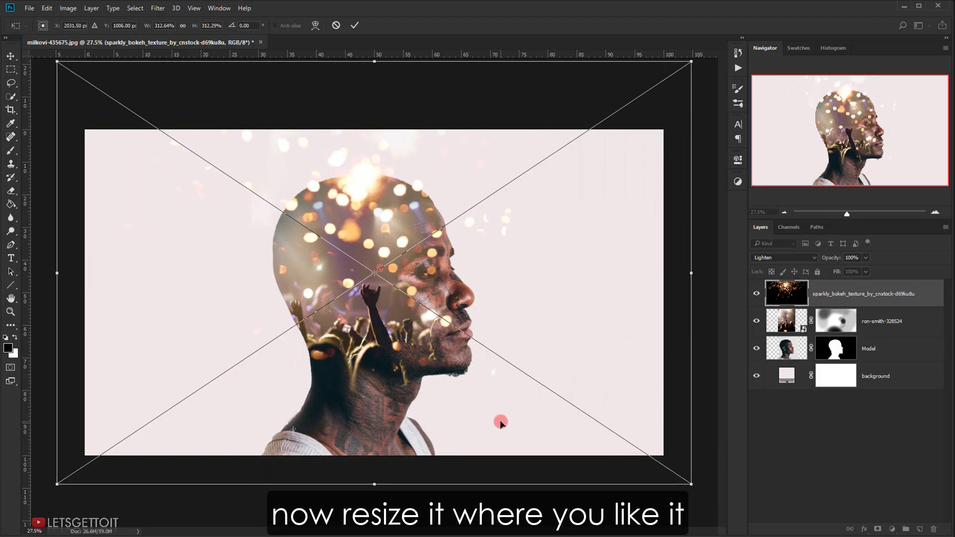
pyautogui.moveTo(501, 422); pyautogui.dragTo(502, 358)
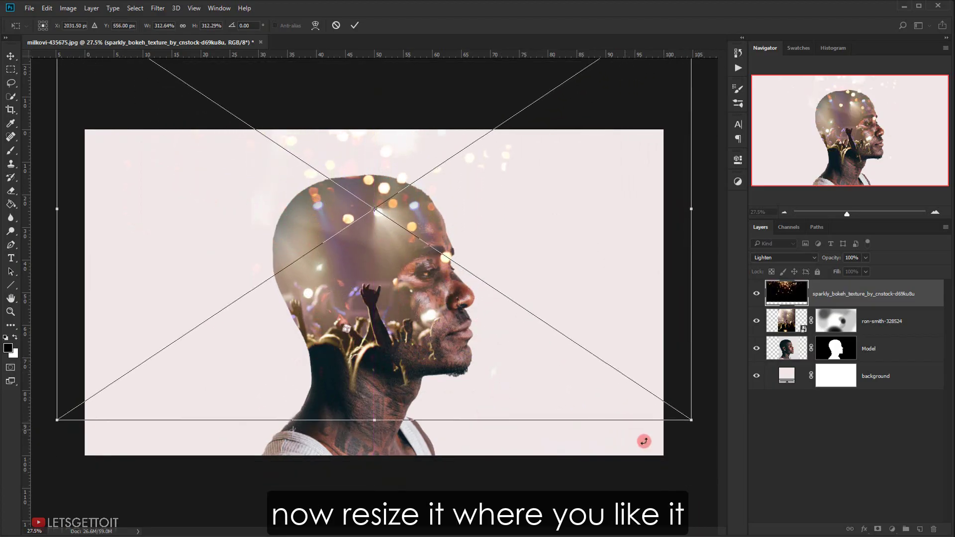
pyautogui.moveTo(692, 422); pyautogui.dragTo(746, 443)
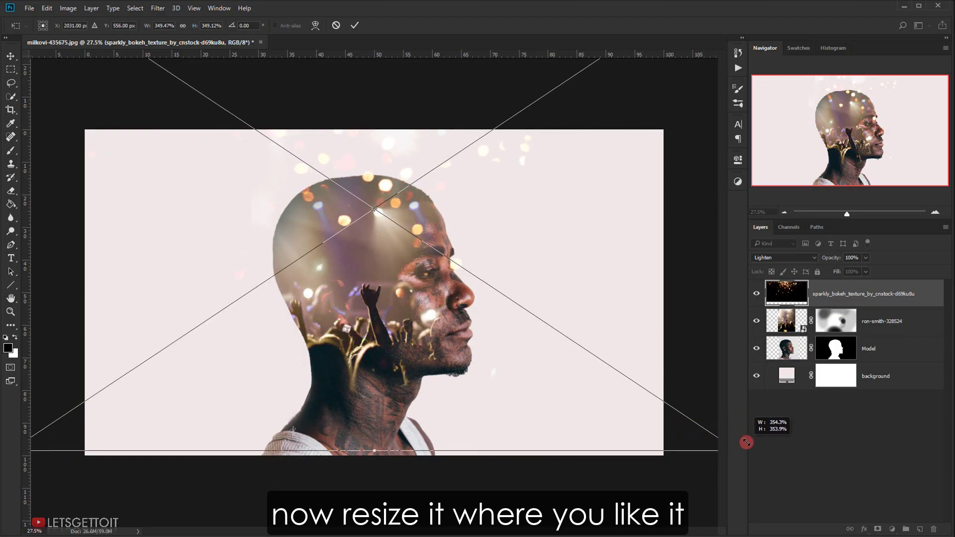
pyautogui.moveTo(488, 380)
pyautogui.mouseDown()
pyautogui.moveTo(410, 397)
pyautogui.moveTo(461, 377)
pyautogui.mouseUp()
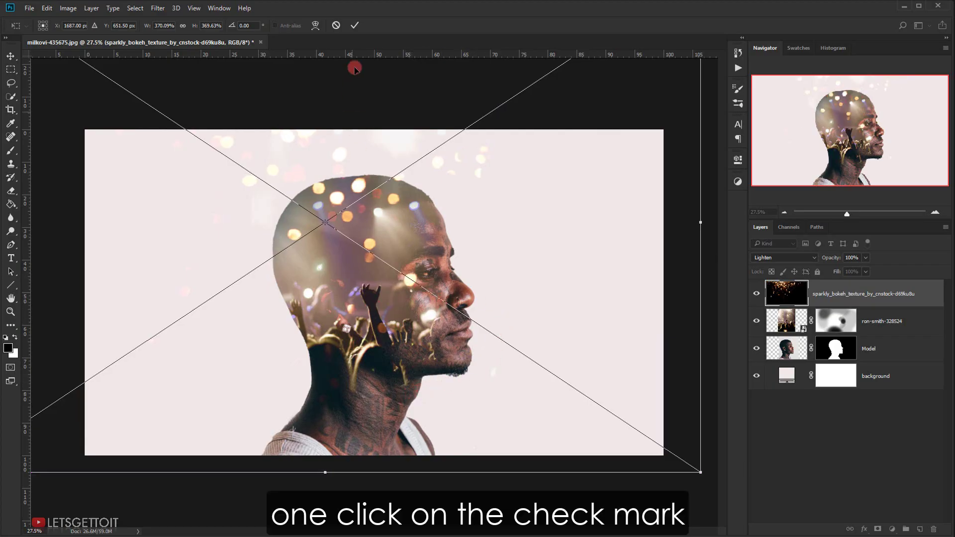
pyautogui.click(355, 24)
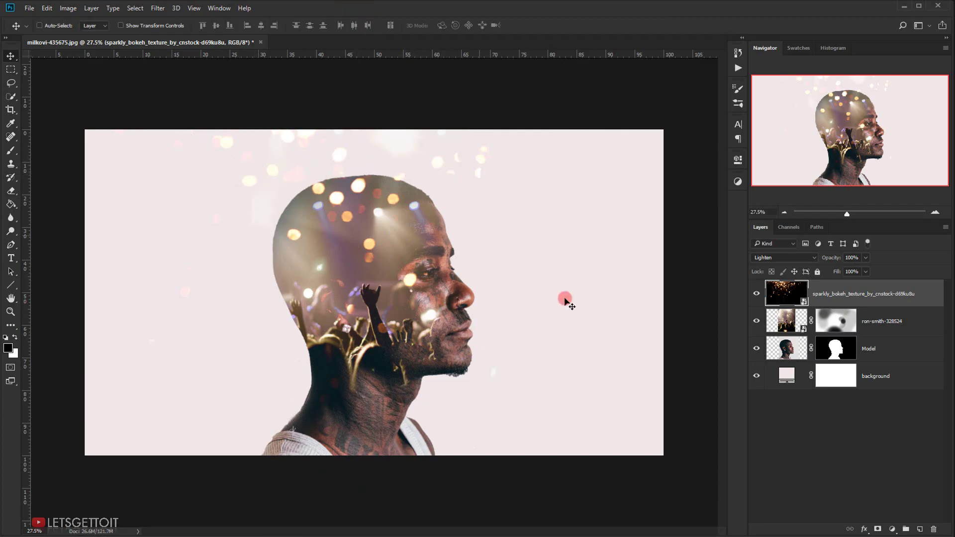
# Mask the bokeh layer and paint out sparkles above the head and on the cheek with an 896 px brush.
pyautogui.click(878, 529)
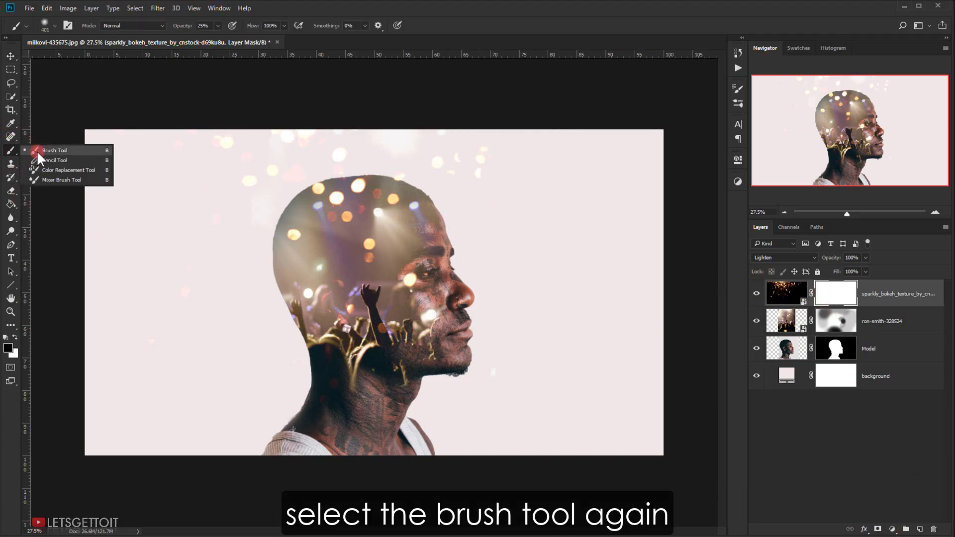
pyautogui.click(37, 149)
pyautogui.moveTo(500, 228); pyautogui.dragTo(527, 234)
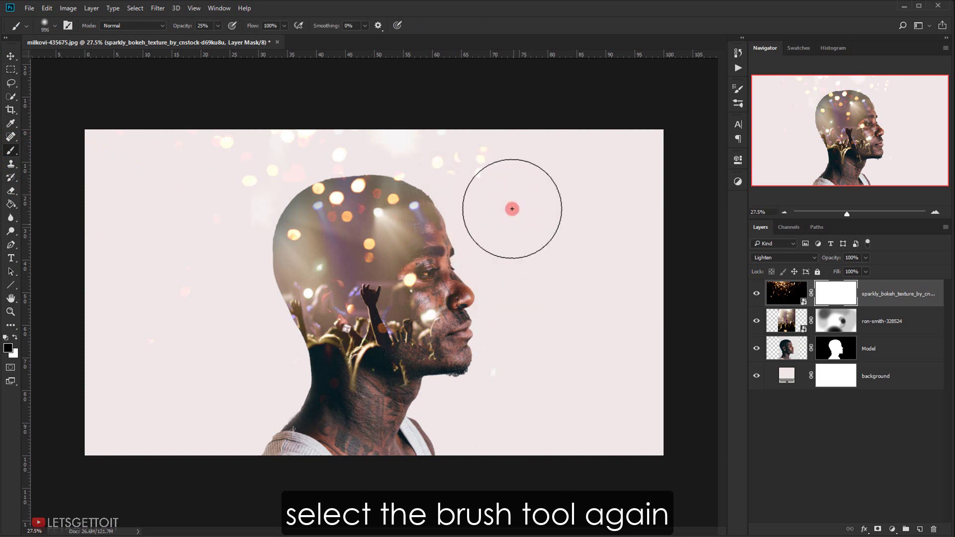
pyautogui.moveTo(507, 185); pyautogui.dragTo(495, 153)
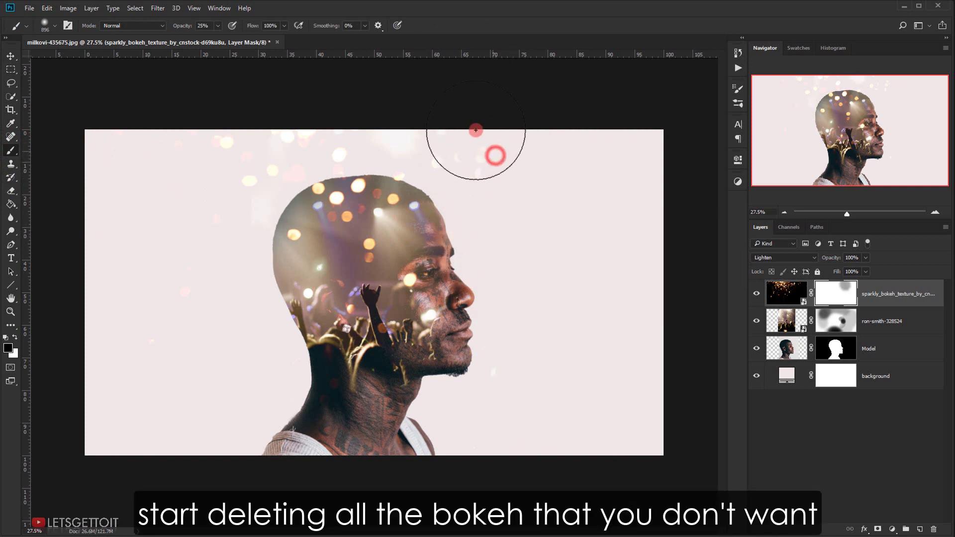
pyautogui.moveTo(515, 327)
pyautogui.mouseDown()
pyautogui.moveTo(412, 284)
pyautogui.moveTo(444, 315)
pyautogui.moveTo(460, 286)
pyautogui.moveTo(486, 330)
pyautogui.moveTo(440, 442)
pyautogui.mouseUp()
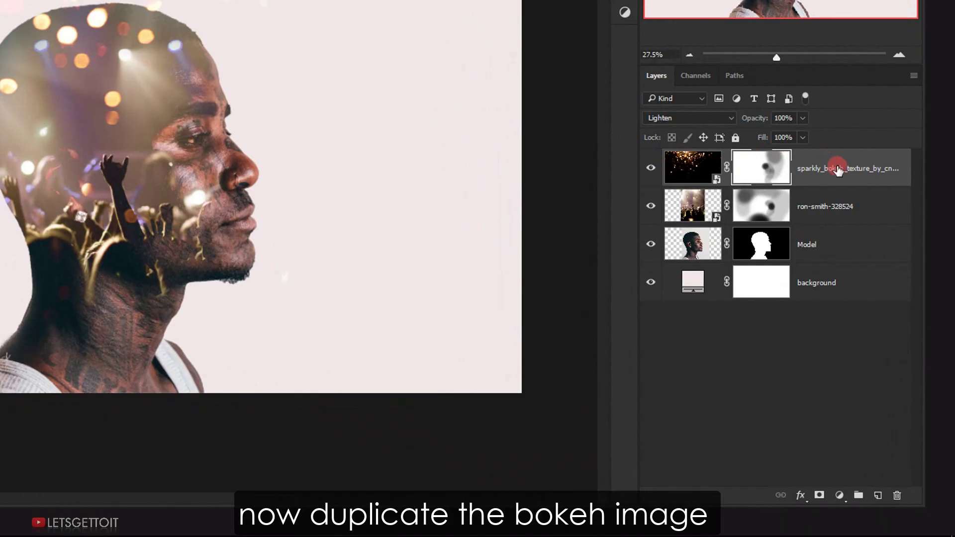
# Duplicate the bokeh layer and delete the copy's layer mask.
pyautogui.moveTo(835, 168)
pyautogui.mouseDown()
pyautogui.moveTo(893, 490)
pyautogui.moveTo(880, 494)
pyautogui.mouseUp()
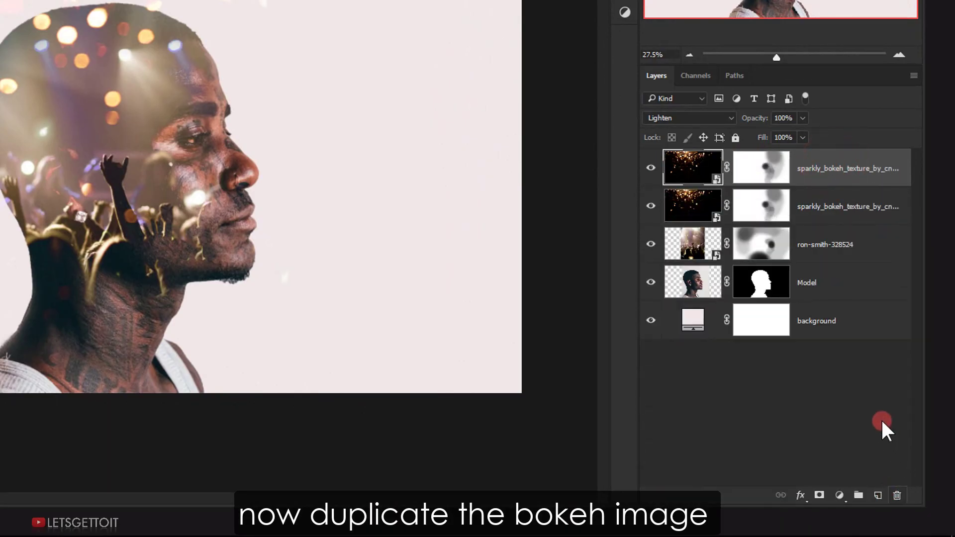
pyautogui.click(693, 168)
pyautogui.click(752, 170)
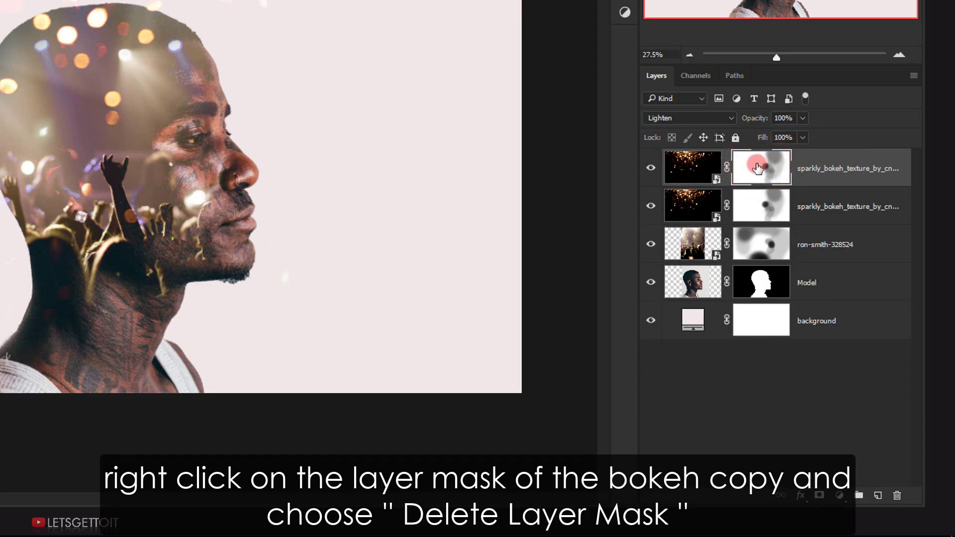
pyautogui.rightClick(761, 171)
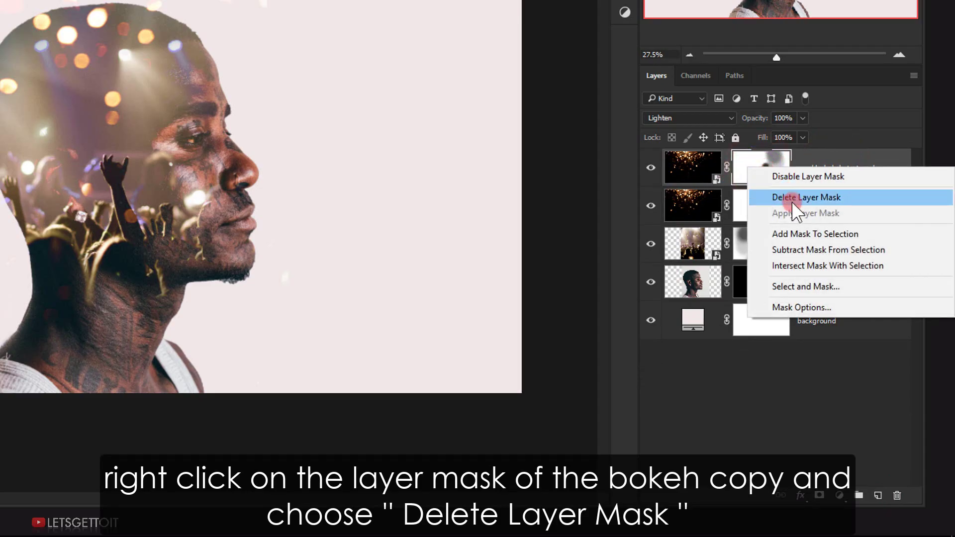
pyautogui.click(830, 198)
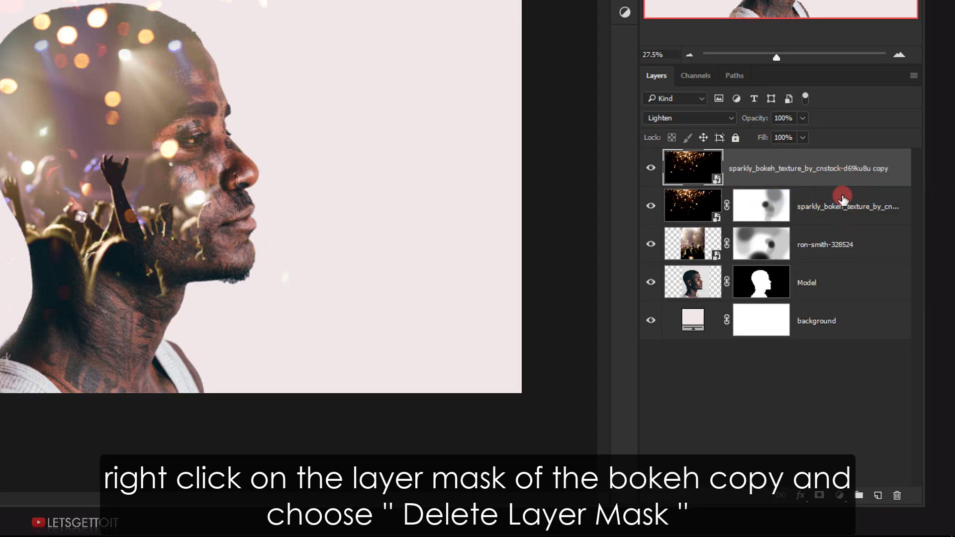
# Rasterize the bokeh copy and move it just above the background layer.
pyautogui.rightClick(758, 172)
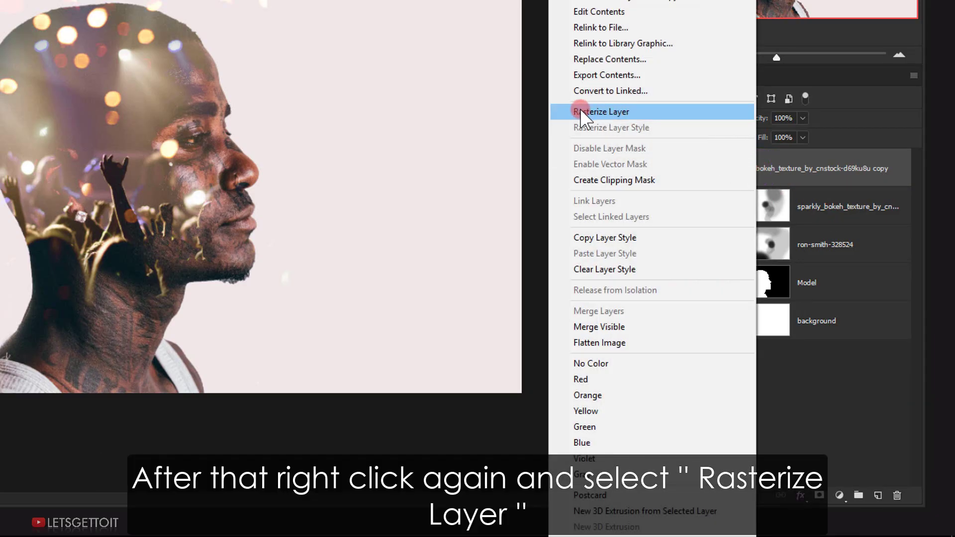
pyautogui.click(651, 112)
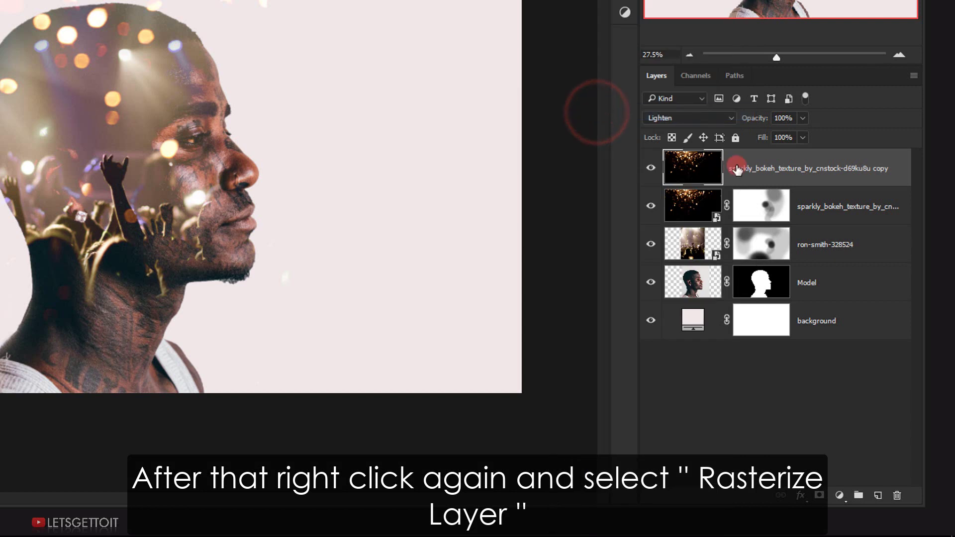
pyautogui.moveTo(805, 171)
pyautogui.mouseDown()
pyautogui.moveTo(817, 310)
pyautogui.moveTo(803, 314)
pyautogui.mouseUp()
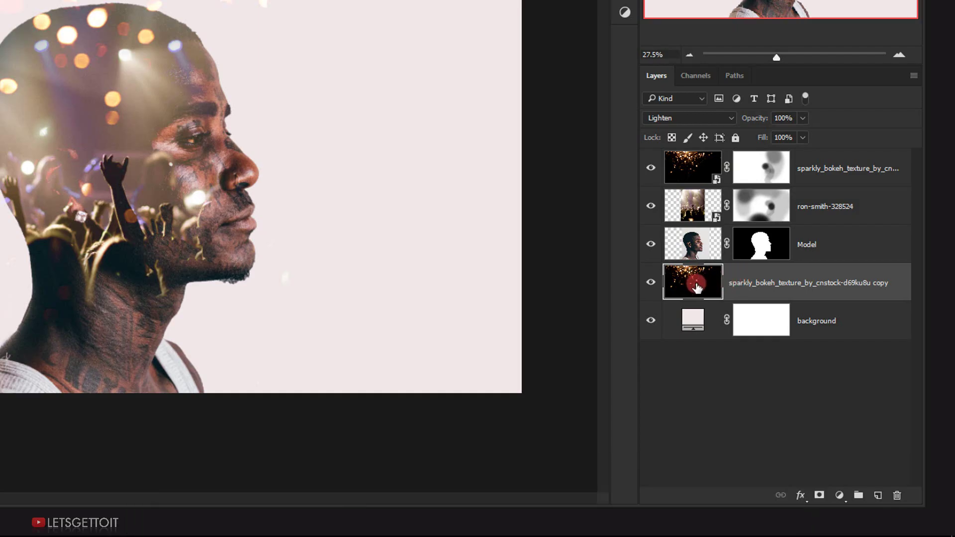
# Set the bokeh copy's blend mode to Soft Light.
pyautogui.click(670, 111)
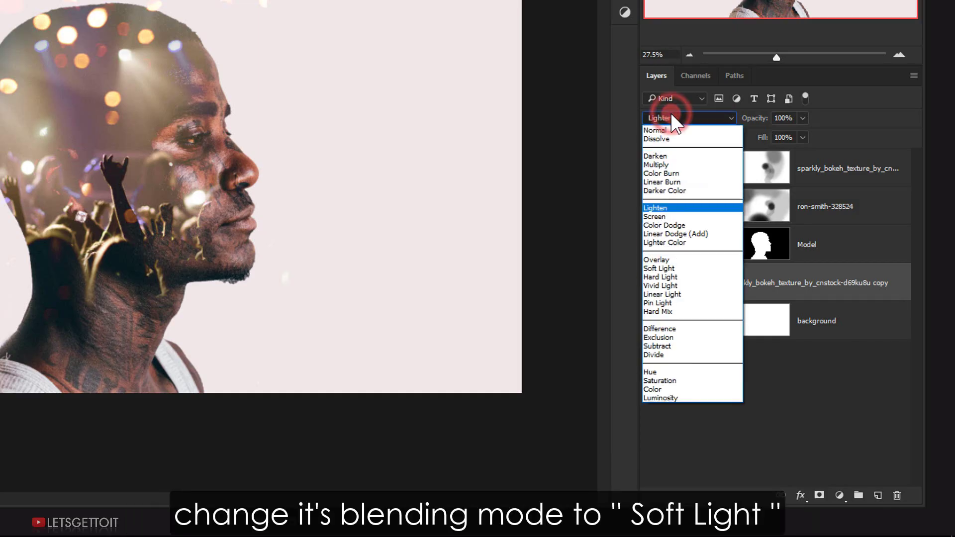
pyautogui.click(660, 268)
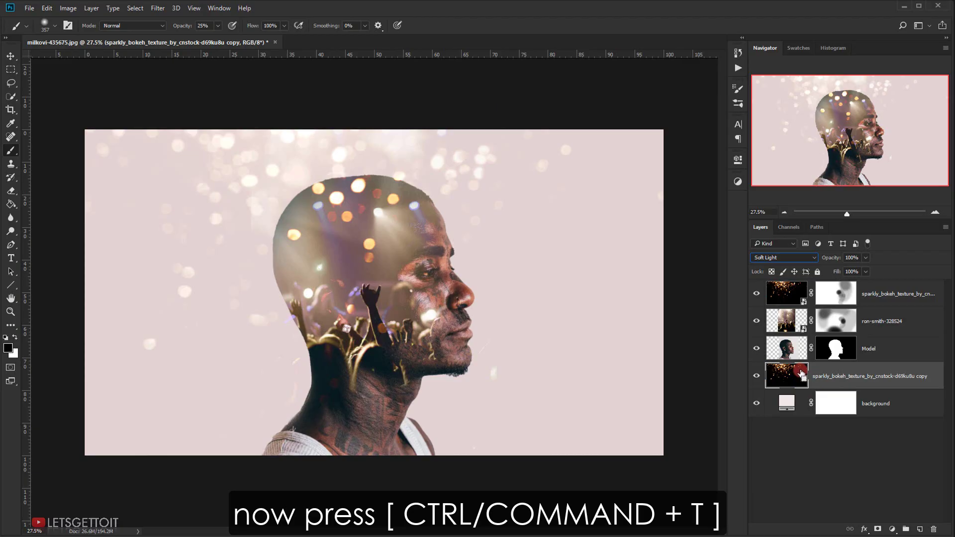
# Free-transform the bokeh copy, moving it down-right and shrinking it to about 91%.
pyautogui.hotkey('ctrl', 't')
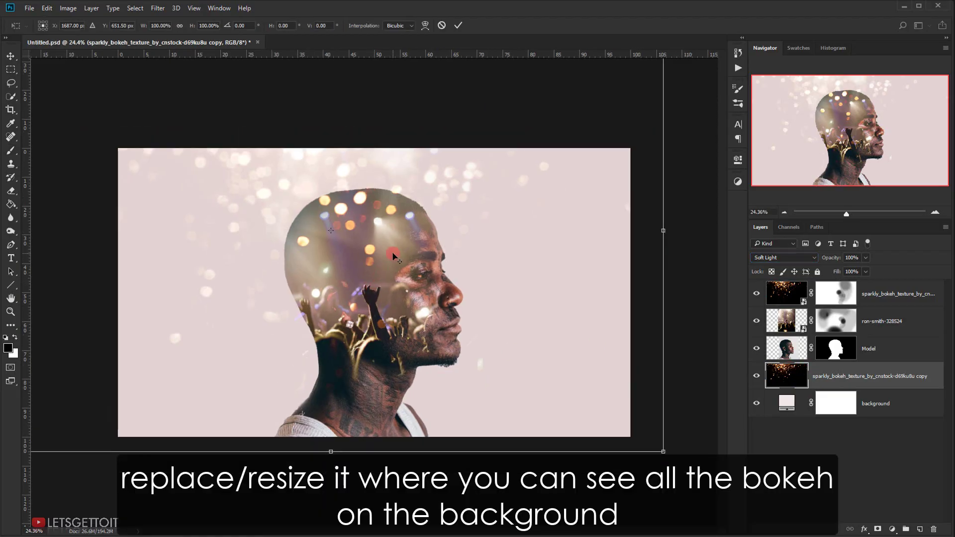
pyautogui.hotkey('alt', 'space')
pyautogui.click(392, 220)
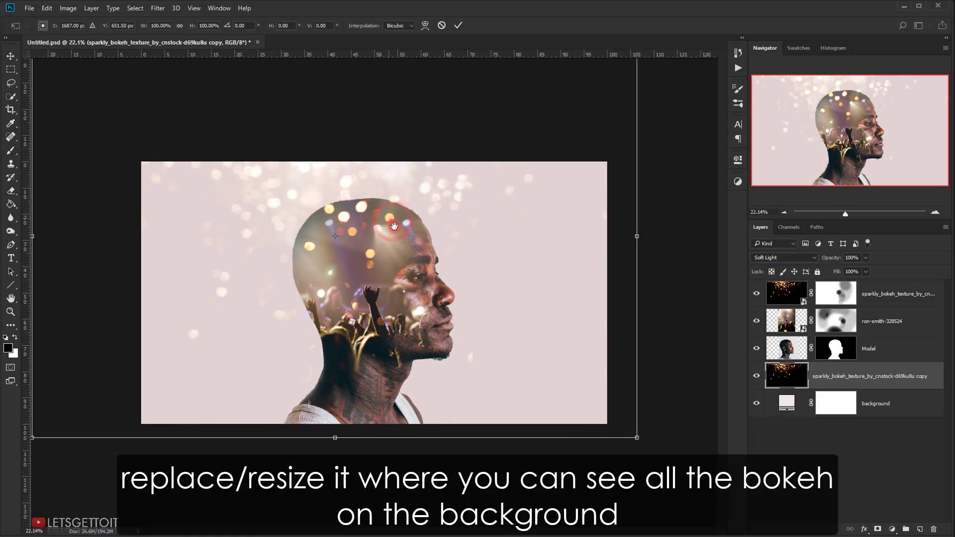
pyautogui.moveTo(344, 230)
pyautogui.mouseDown()
pyautogui.moveTo(390, 295)
pyautogui.moveTo(395, 335)
pyautogui.mouseUp()
pyautogui.hotkey('ctrl', '-')
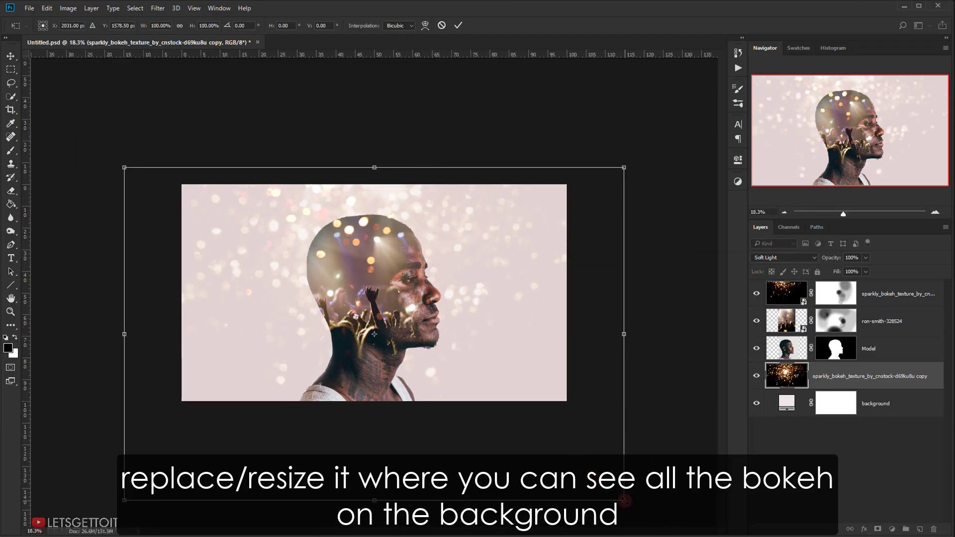
pyautogui.moveTo(624, 500); pyautogui.dragTo(603, 478)
pyautogui.moveTo(484, 431)
pyautogui.mouseDown()
pyautogui.moveTo(433, 383)
pyautogui.moveTo(429, 350)
pyautogui.moveTo(431, 389)
pyautogui.mouseUp()
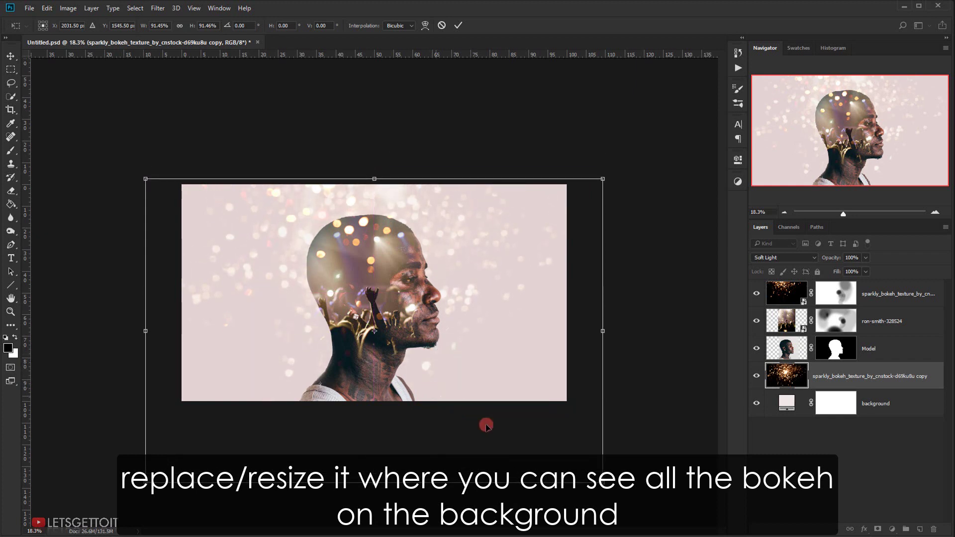
# Scale the bokeh copy to about 104%, nudge it to fill the background, and commit.
pyautogui.moveTo(603, 483); pyautogui.dragTo(634, 504)
pyautogui.moveTo(508, 424); pyautogui.dragTo(512, 449)
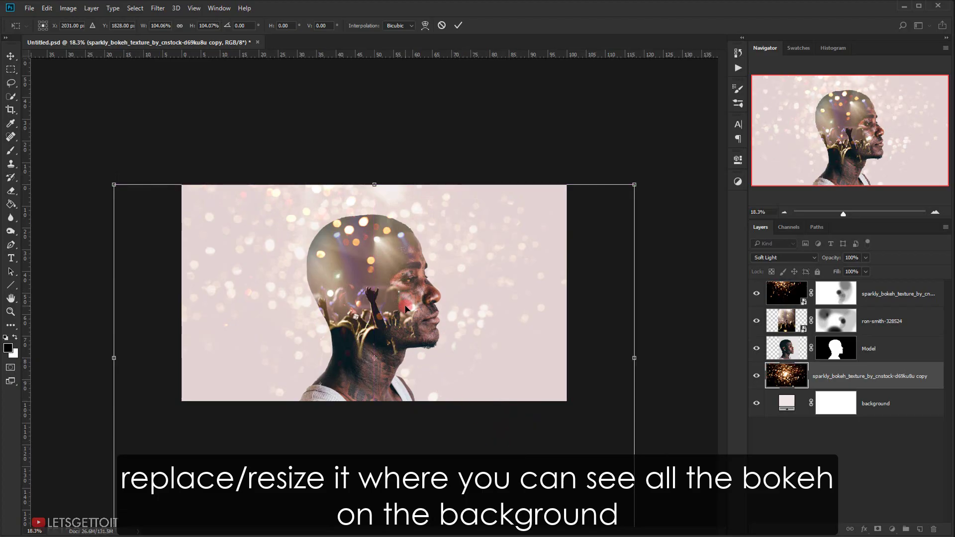
pyautogui.scroll(2, 405, 308)
pyautogui.scroll(1, 421, 309)
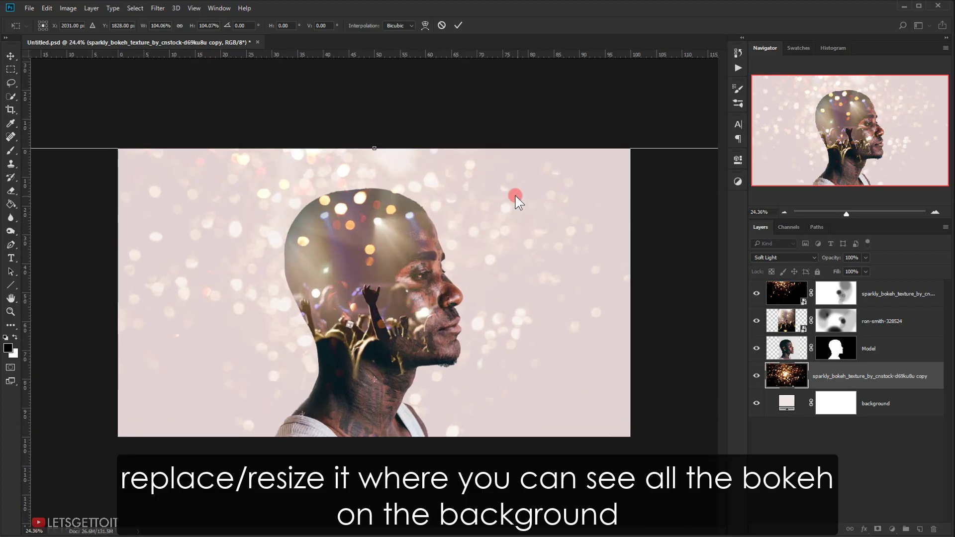
pyautogui.moveTo(366, 248); pyautogui.dragTo(368, 256)
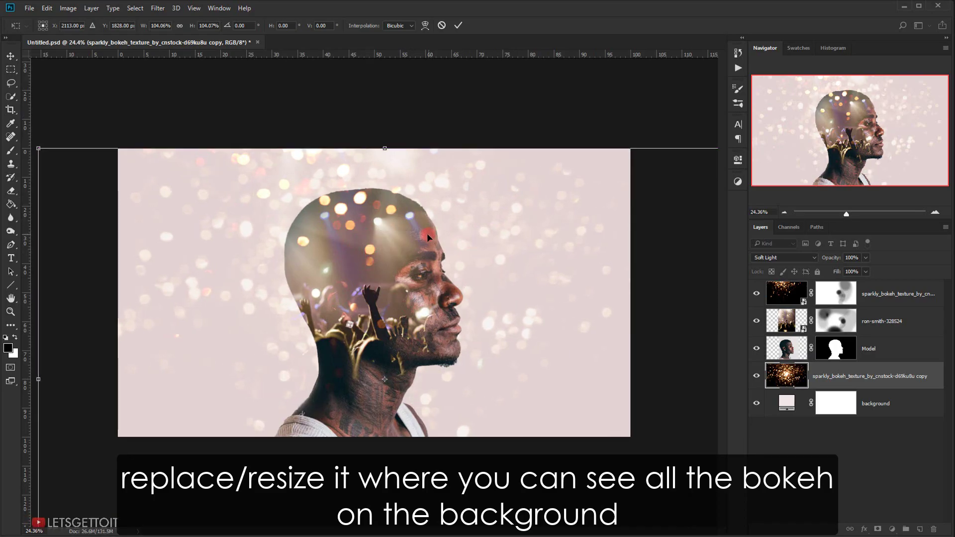
pyautogui.scroll(1, 427, 233)
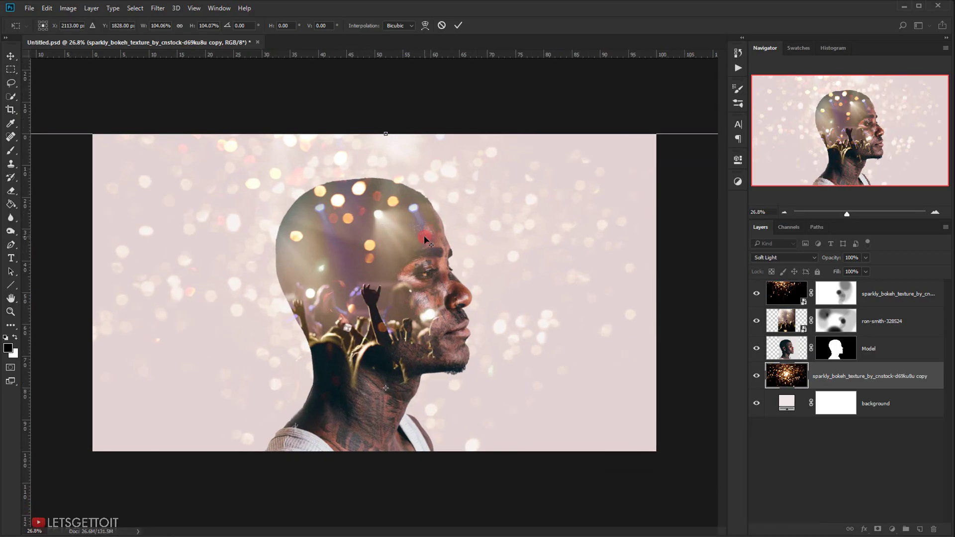
pyautogui.click(458, 25)
# Apply a 7 px Gaussian Blur to the Soft Light bokeh copy layer.
pyautogui.press('b')
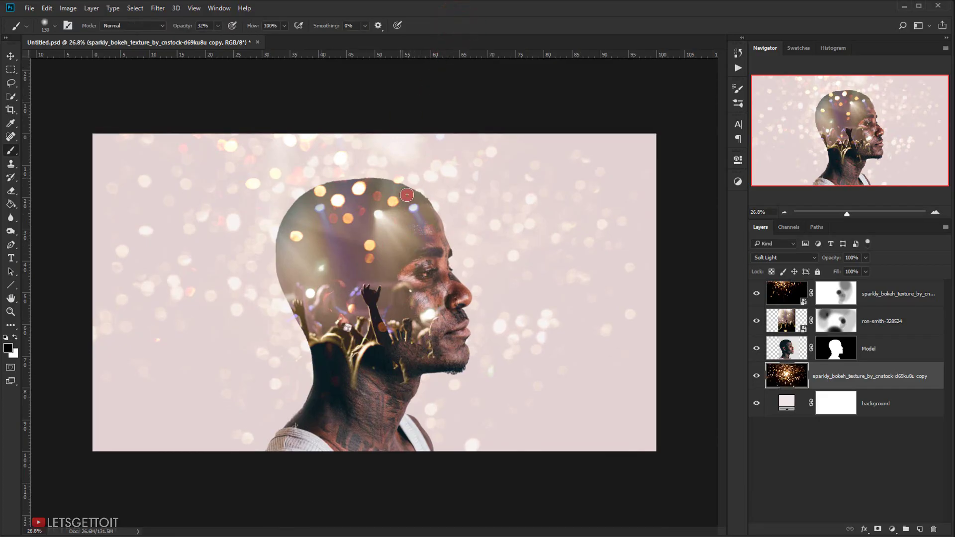
pyautogui.press('v')
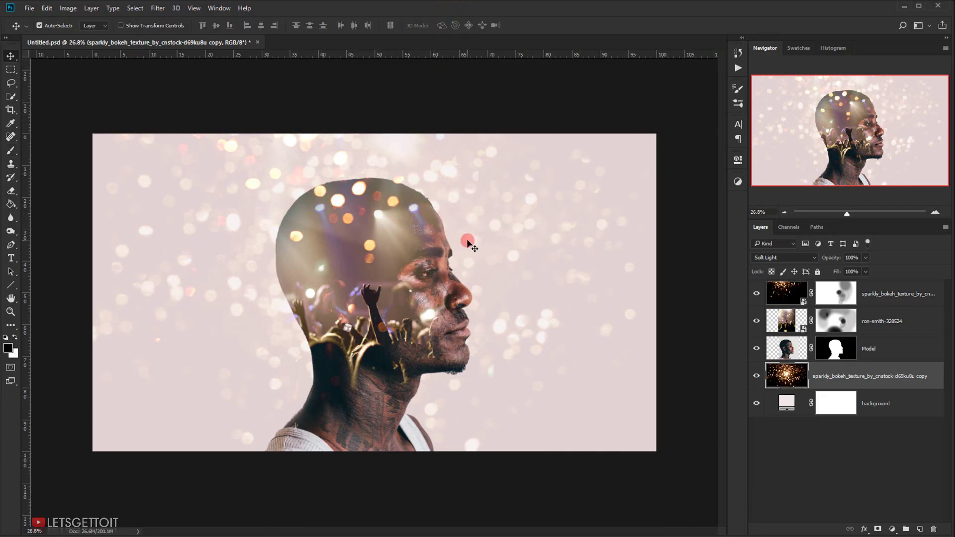
pyautogui.scroll(1, 465, 241)
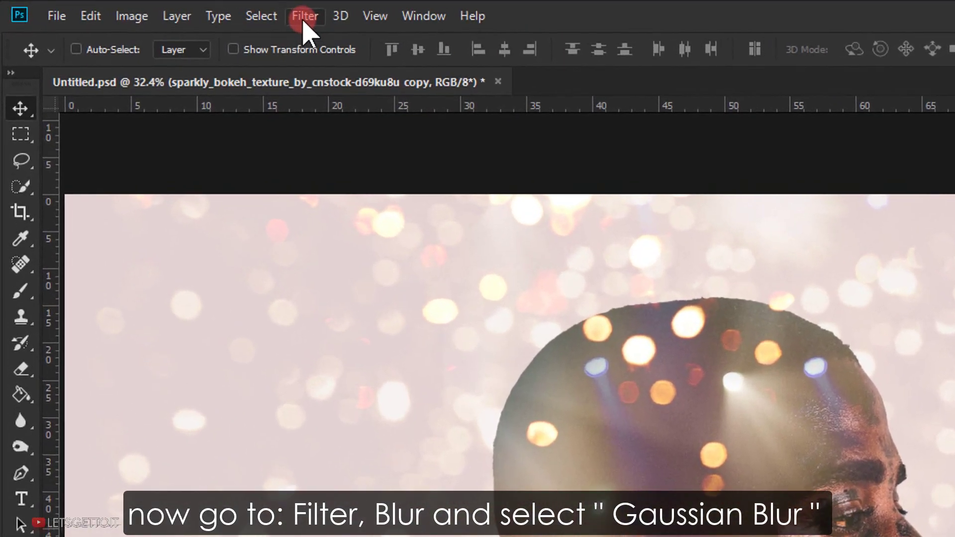
pyautogui.click(305, 20)
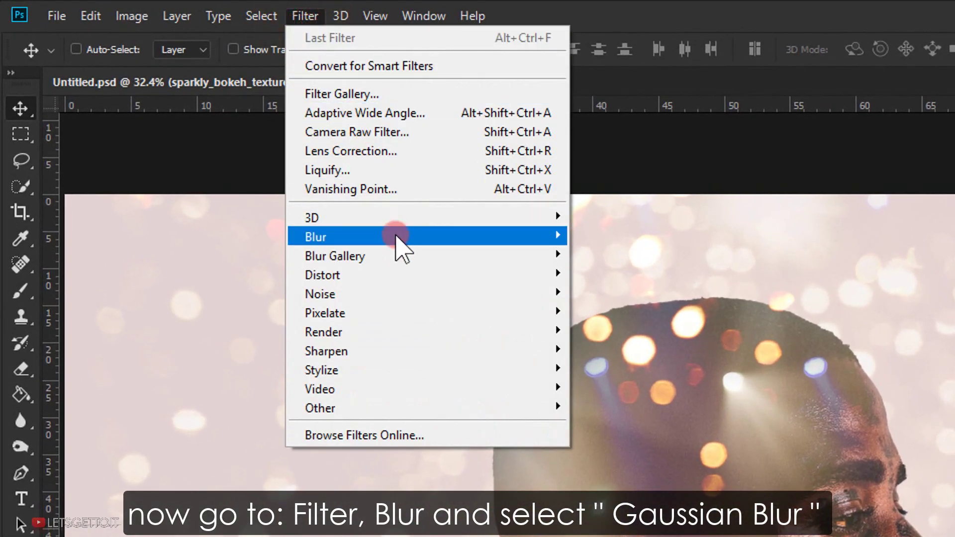
pyautogui.moveTo(427, 236)
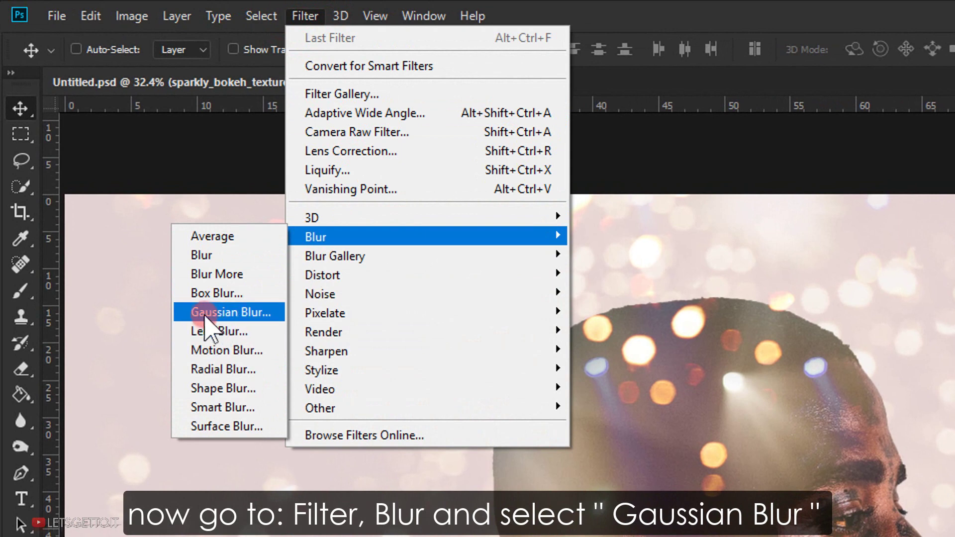
pyautogui.click(253, 314)
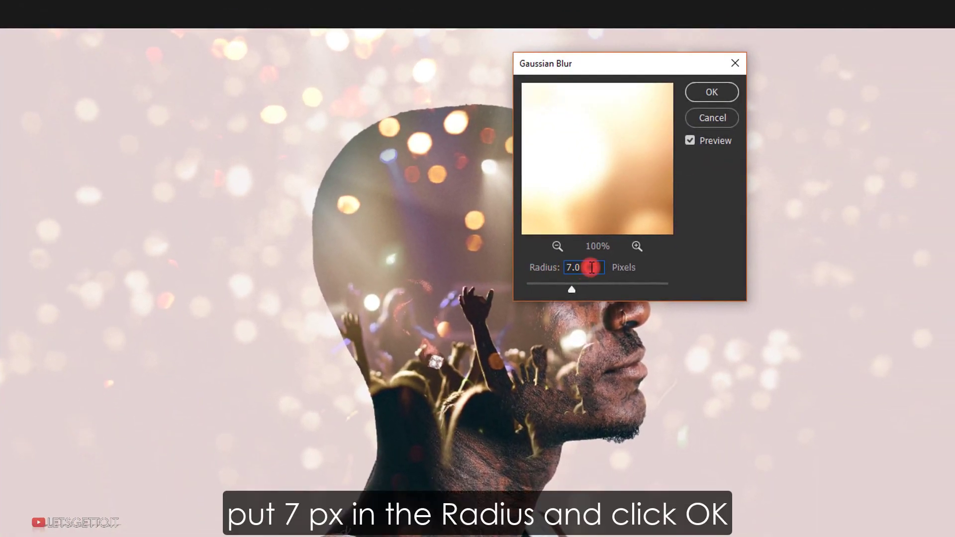
pyautogui.click(591, 268)
pyautogui.doubleClick(577, 268)
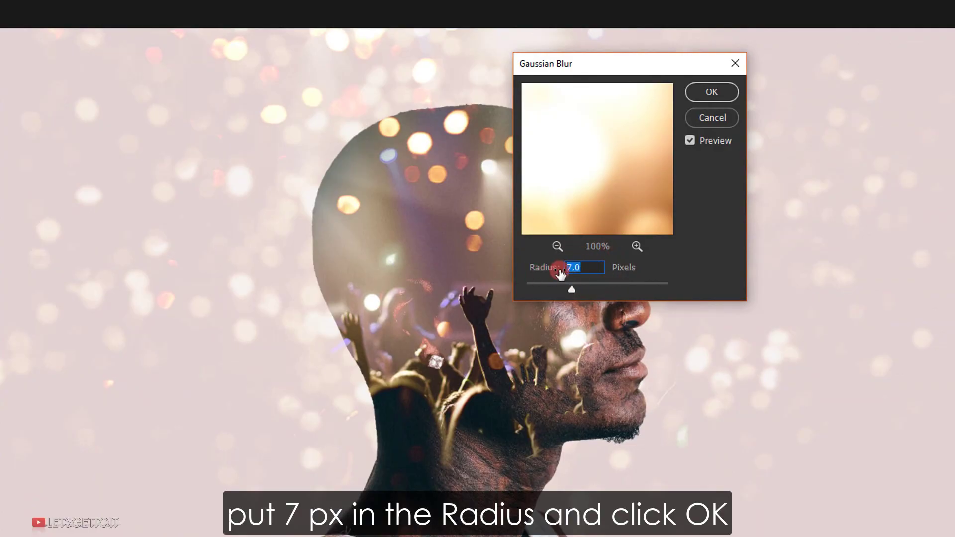
pyautogui.click(717, 94)
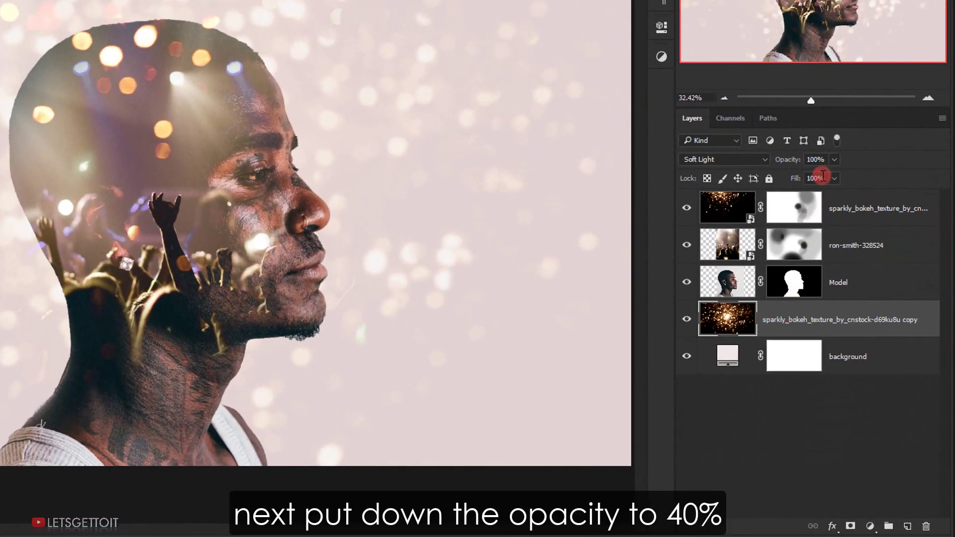
# Set the bokeh copy's opacity to 40% and reselect the top bokeh texture layer.
pyautogui.write('40')
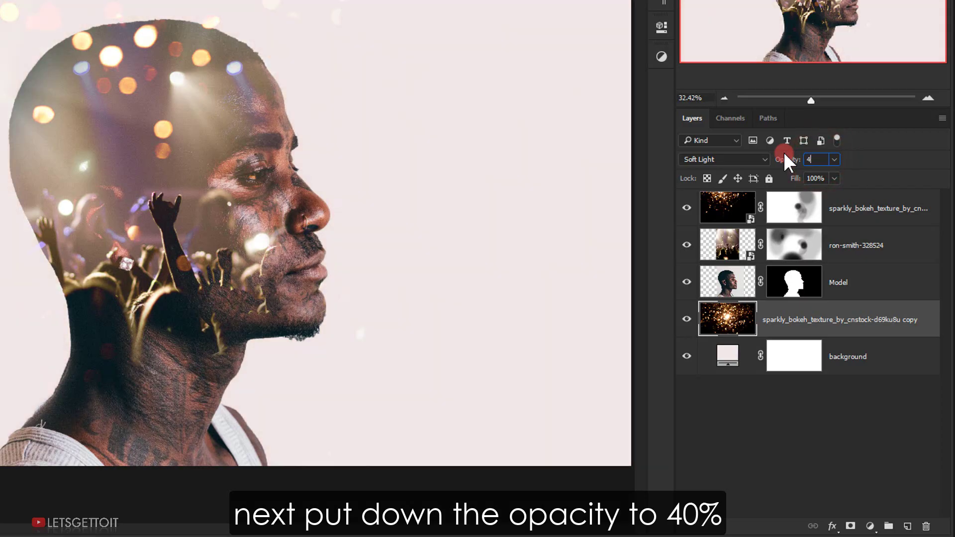
pyautogui.press('Return')
pyautogui.click(812, 159)
pyautogui.click(901, 215)
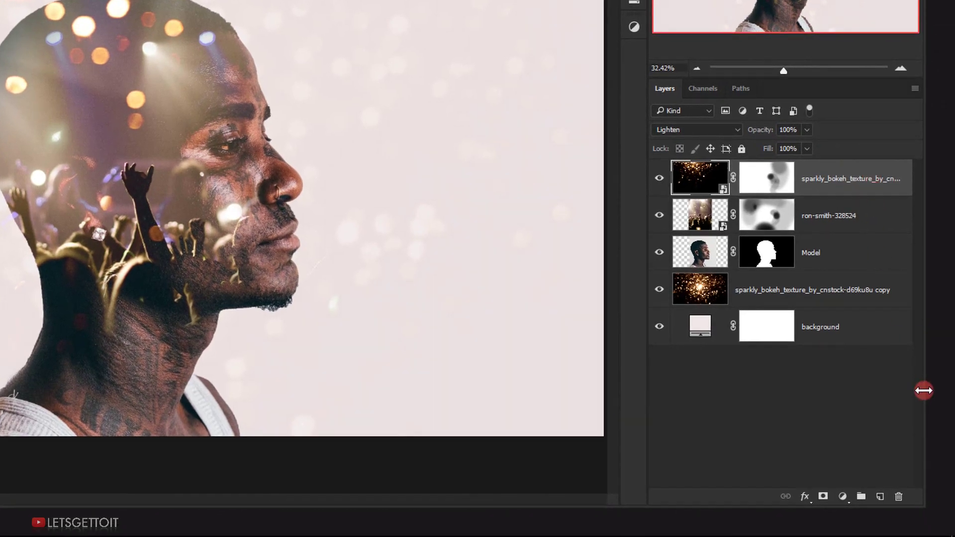
# Add a Levels adjustment layer and set the Red output levels to 22 and 234.
pyautogui.click(864, 521)
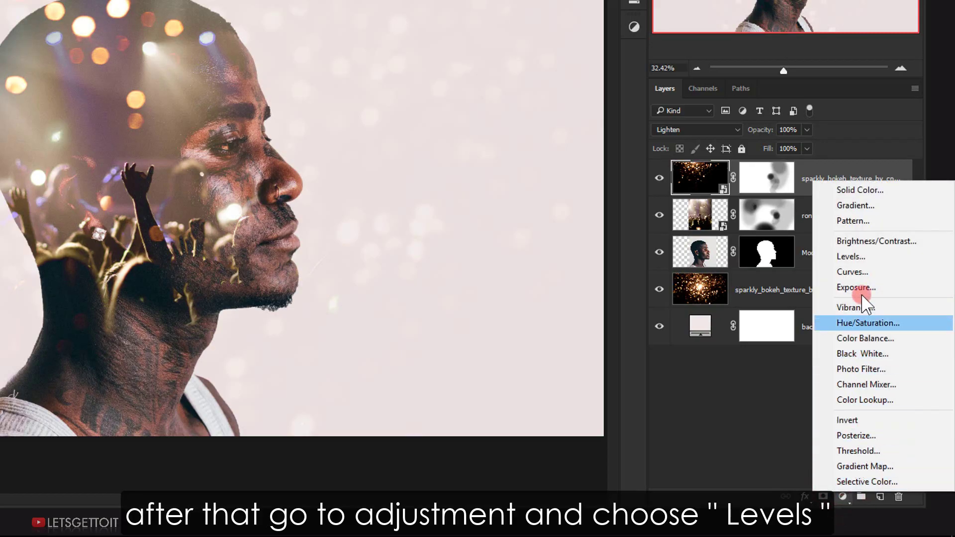
pyautogui.click(907, 264)
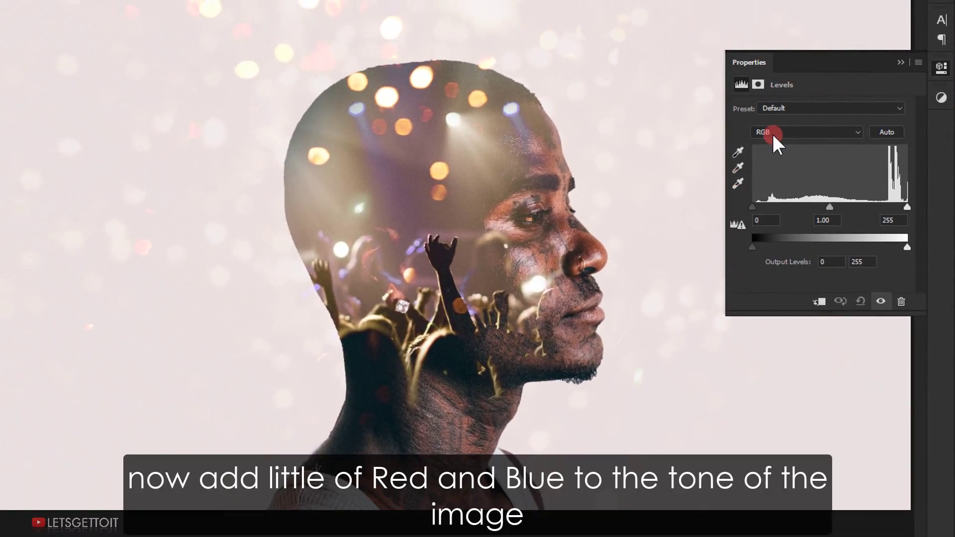
pyautogui.click(773, 132)
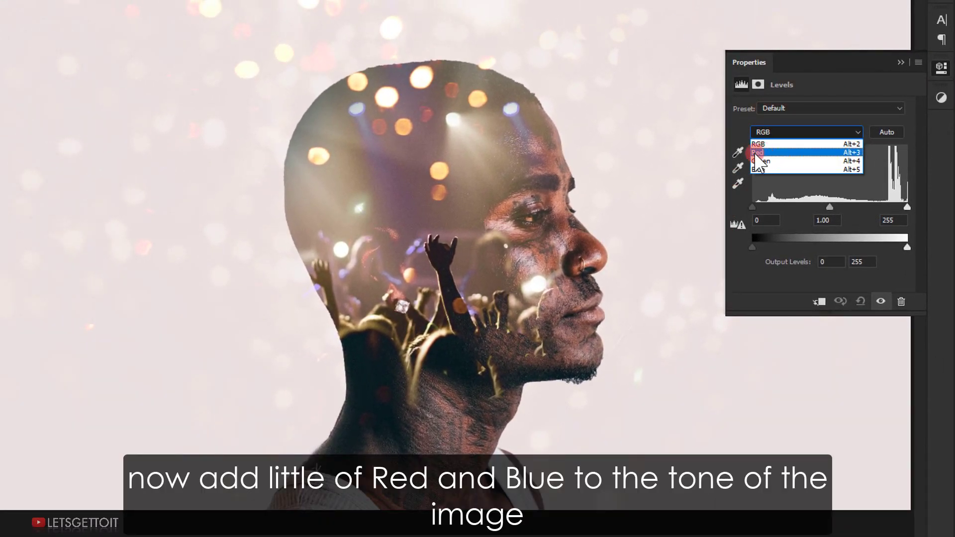
pyautogui.click(769, 153)
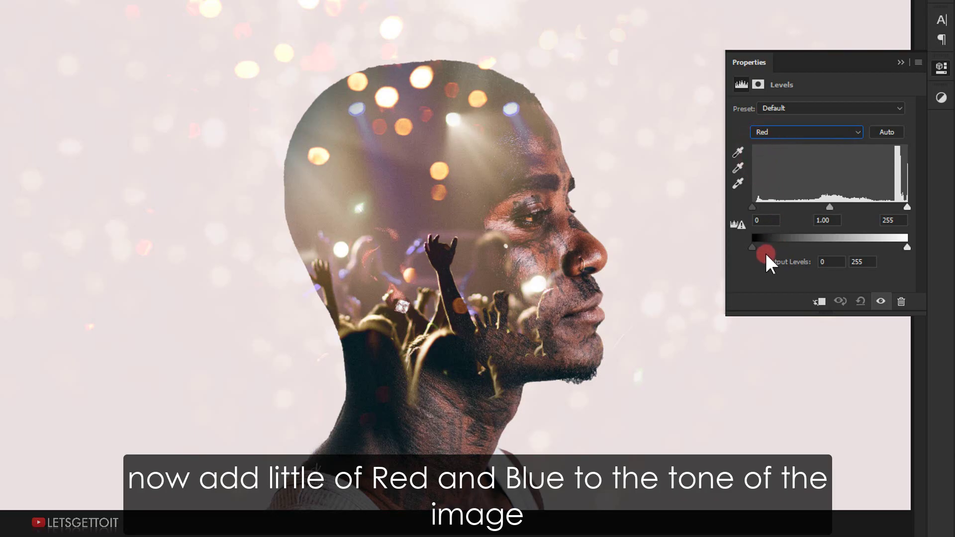
pyautogui.moveTo(756, 249); pyautogui.dragTo(765, 246)
pyautogui.moveTo(905, 244); pyautogui.dragTo(894, 247)
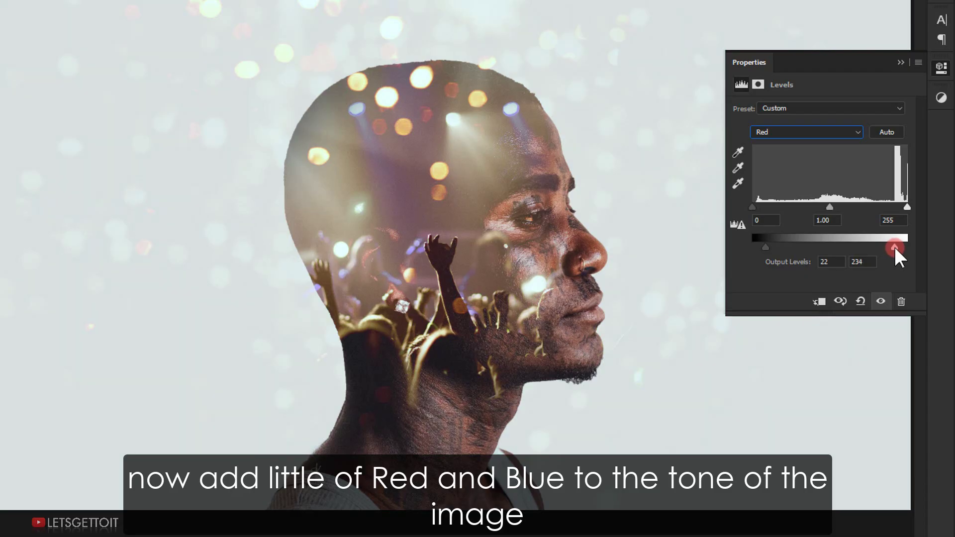
# Set the Blue channel to input black 26 and output levels 45 and 238.
pyautogui.click(807, 134)
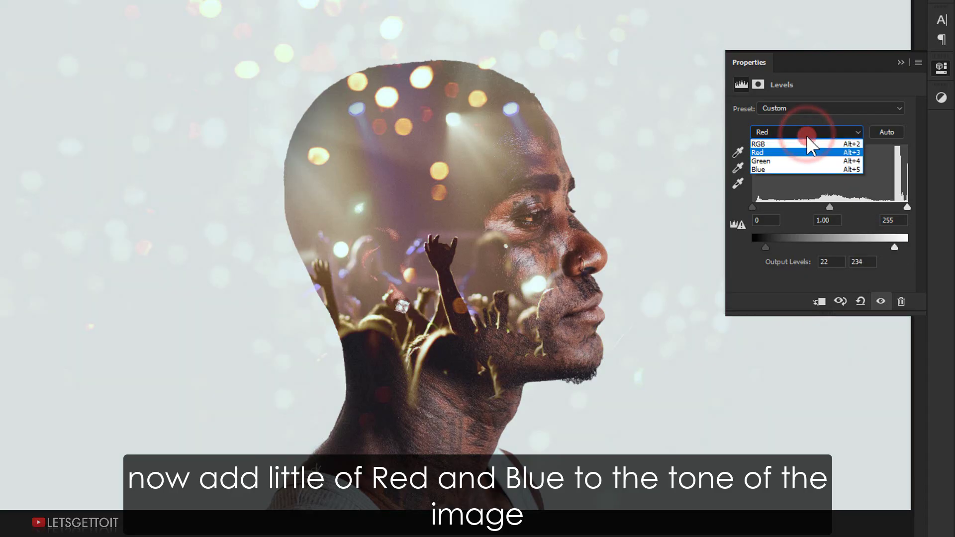
pyautogui.click(780, 168)
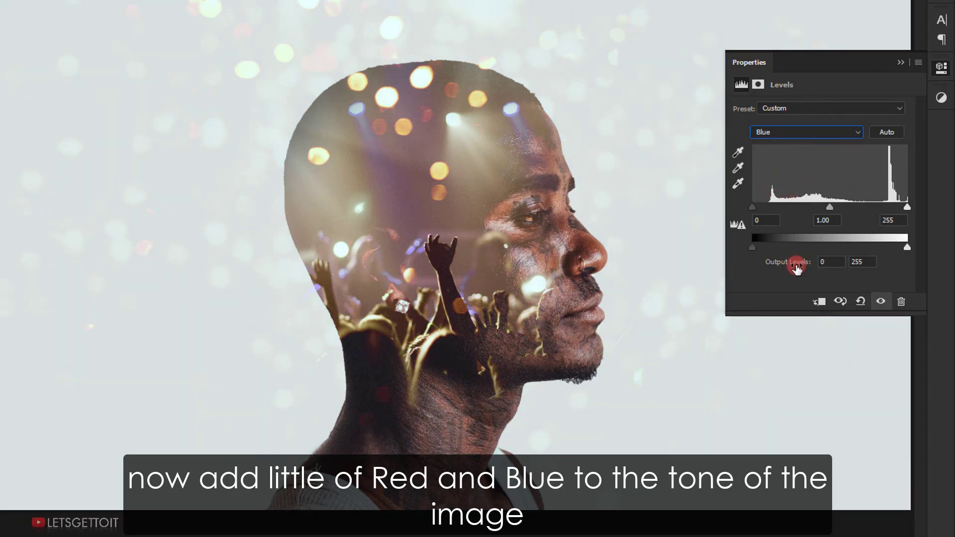
pyautogui.moveTo(752, 247); pyautogui.dragTo(765, 246)
pyautogui.moveTo(905, 244); pyautogui.dragTo(891, 246)
pyautogui.click(755, 219)
pyautogui.moveTo(749, 205); pyautogui.dragTo(768, 207)
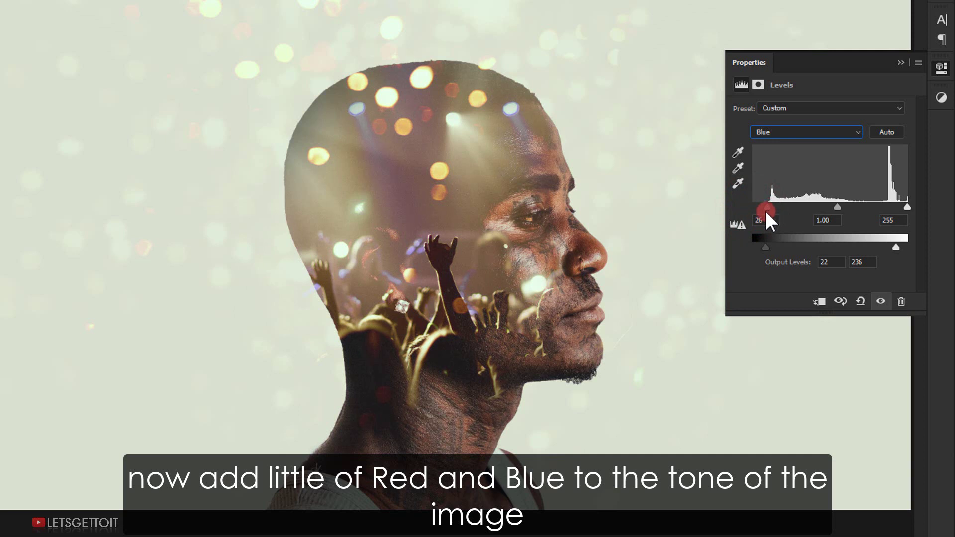
pyautogui.moveTo(896, 245); pyautogui.dragTo(897, 246)
pyautogui.moveTo(774, 249); pyautogui.dragTo(777, 244)
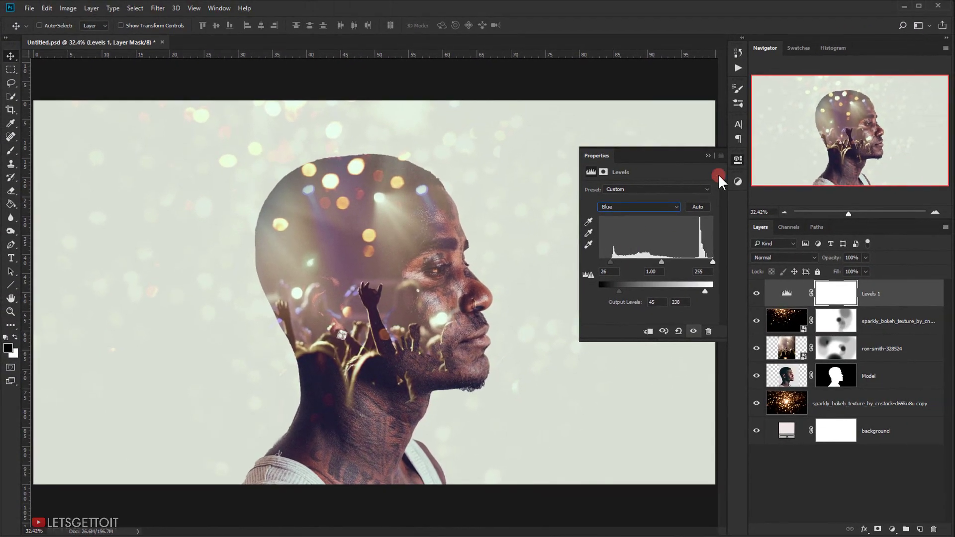
# Collapse the Levels settings and toggle Levels 1's visibility to compare.
pyautogui.click(707, 155)
pyautogui.click(755, 294)
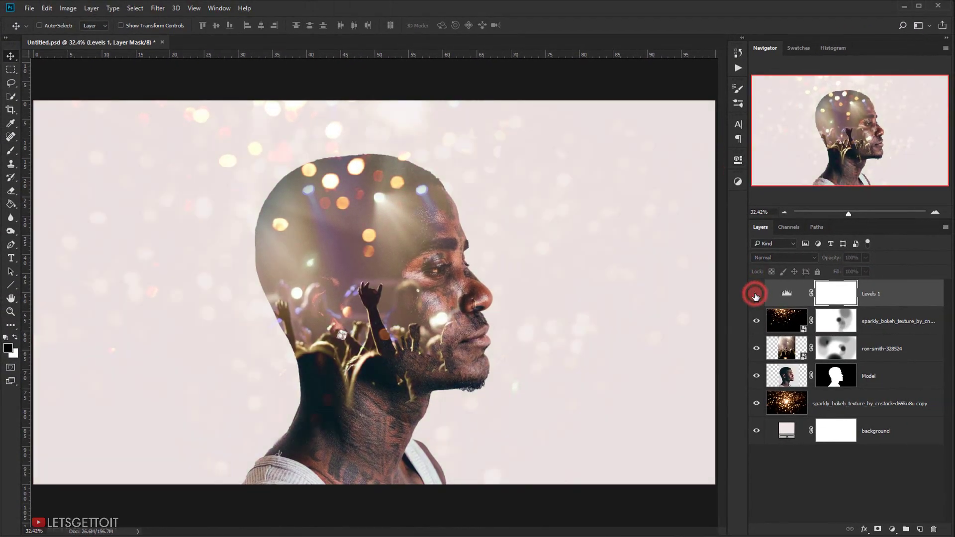
pyautogui.click(756, 294)
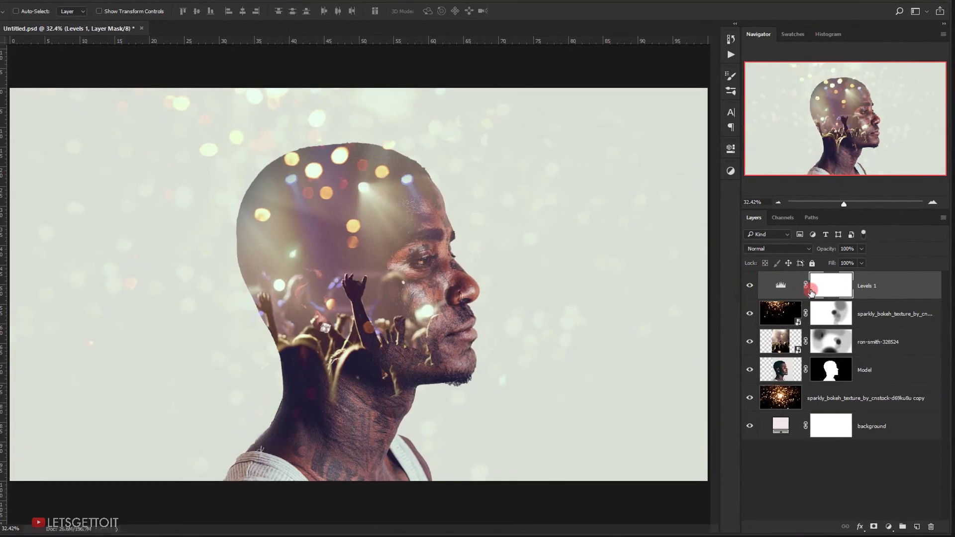
# Add a Photo Filter adjustment layer using the Underwater filter at 15% density.
pyautogui.click(888, 526)
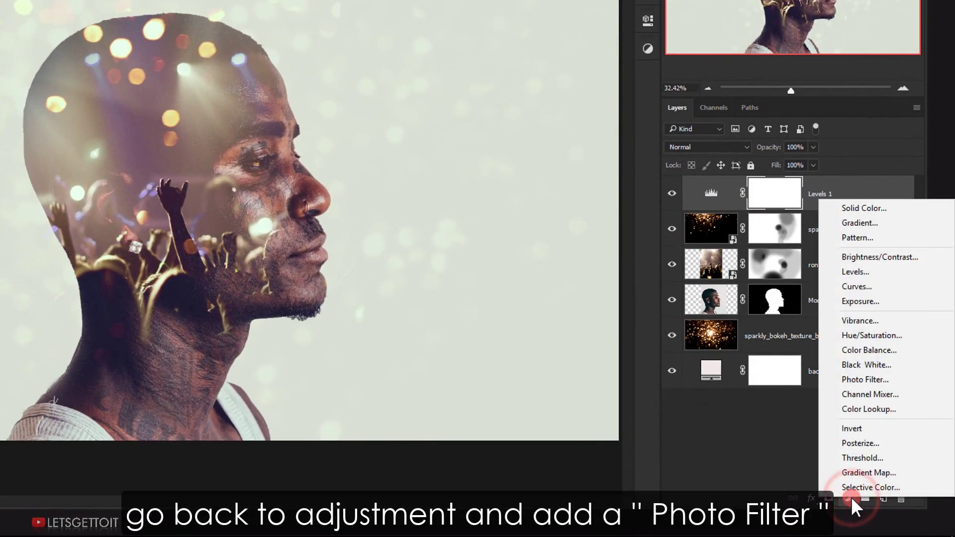
pyautogui.click(919, 379)
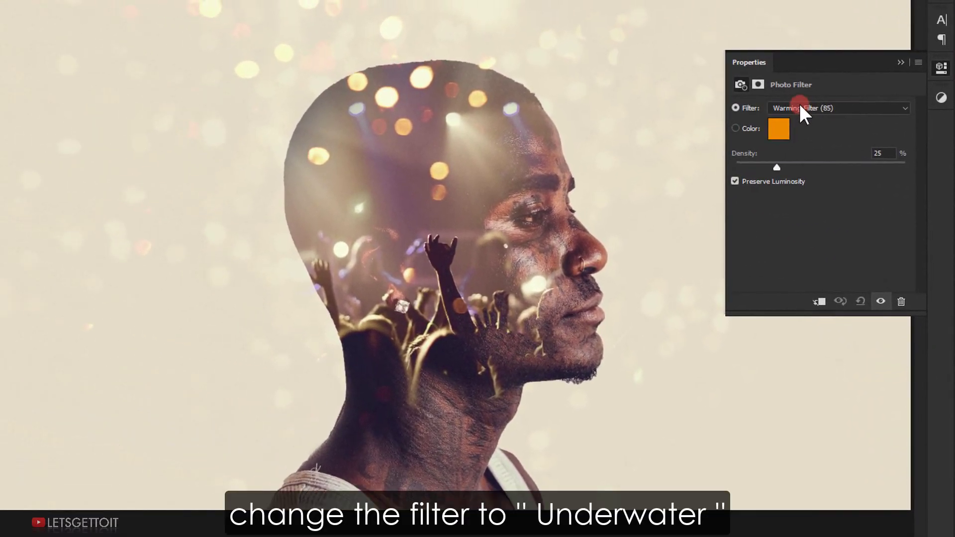
pyautogui.click(798, 104)
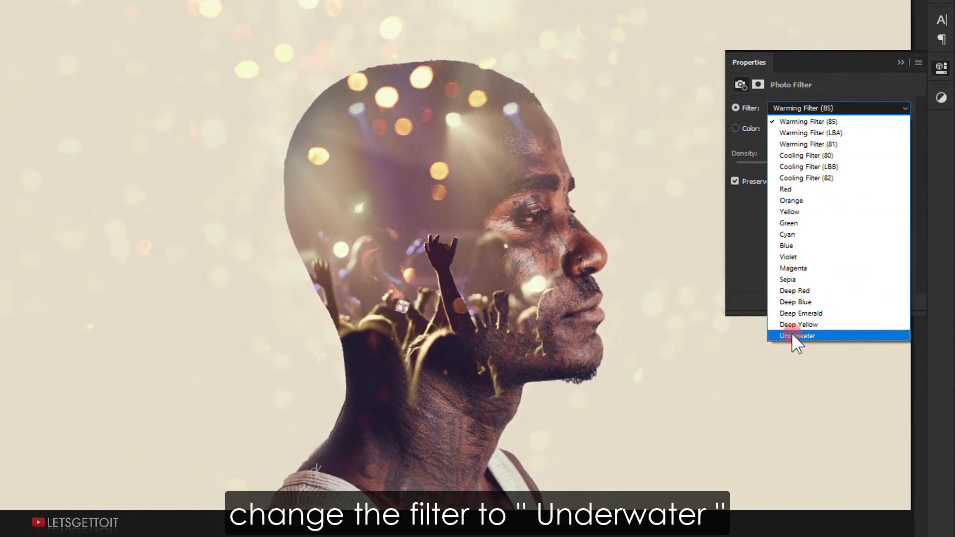
pyautogui.click(845, 336)
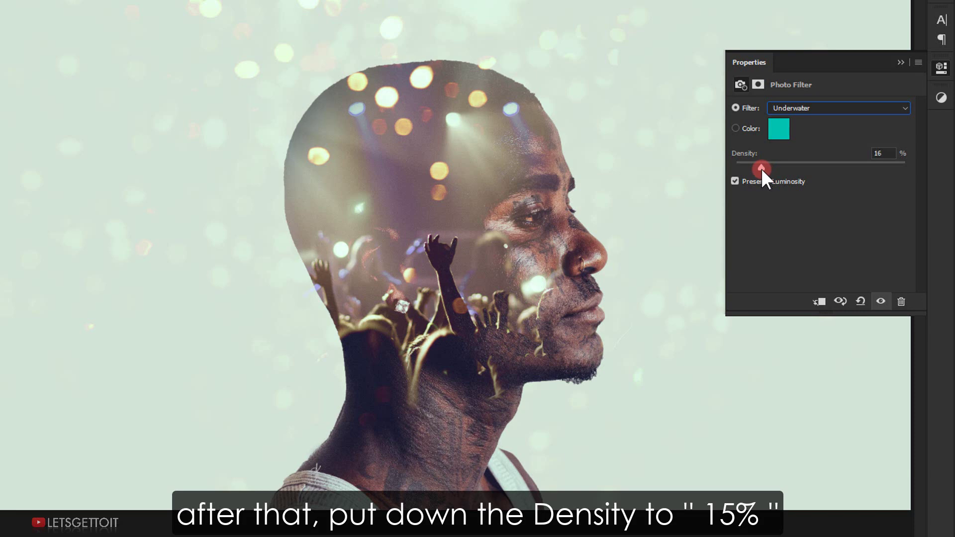
pyautogui.moveTo(761, 168); pyautogui.dragTo(759, 169)
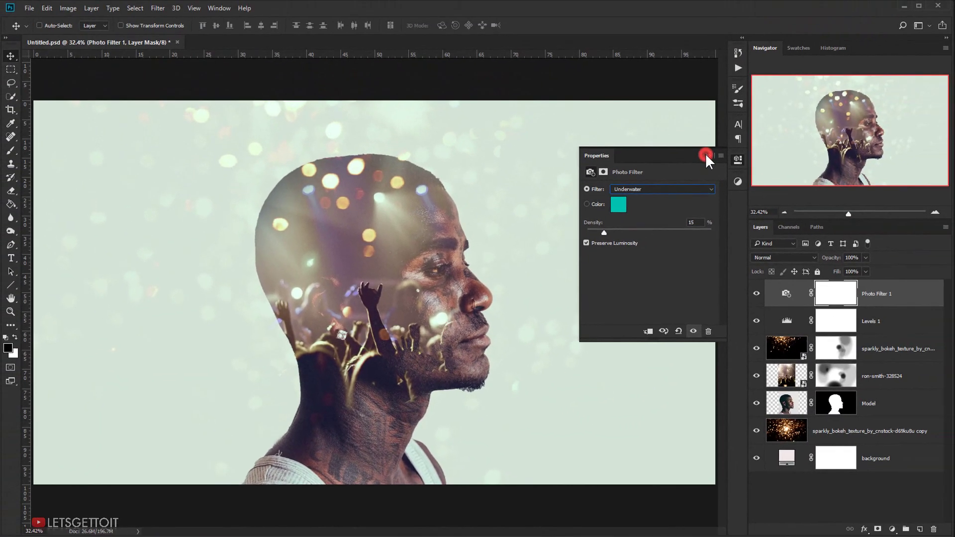
pyautogui.click(707, 155)
pyautogui.click(755, 293)
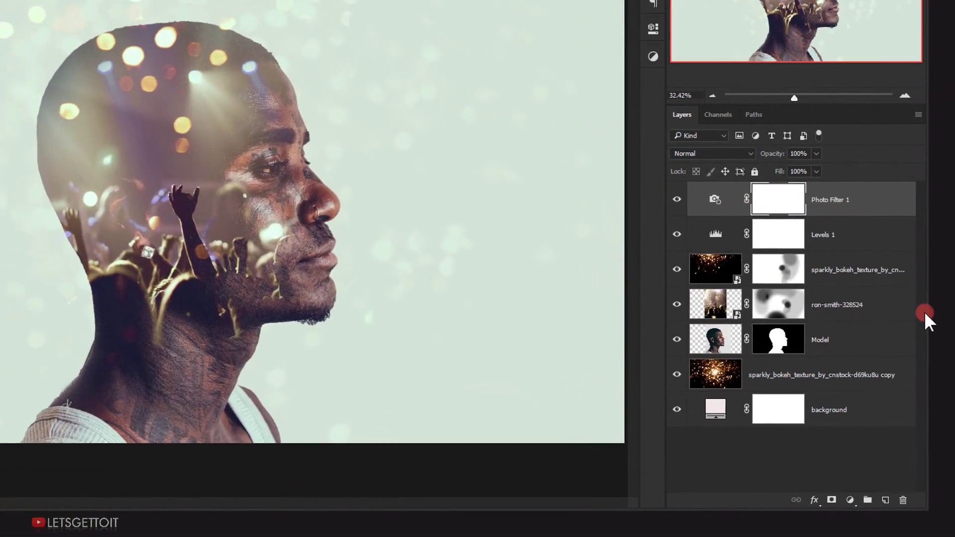
pyautogui.click(849, 500)
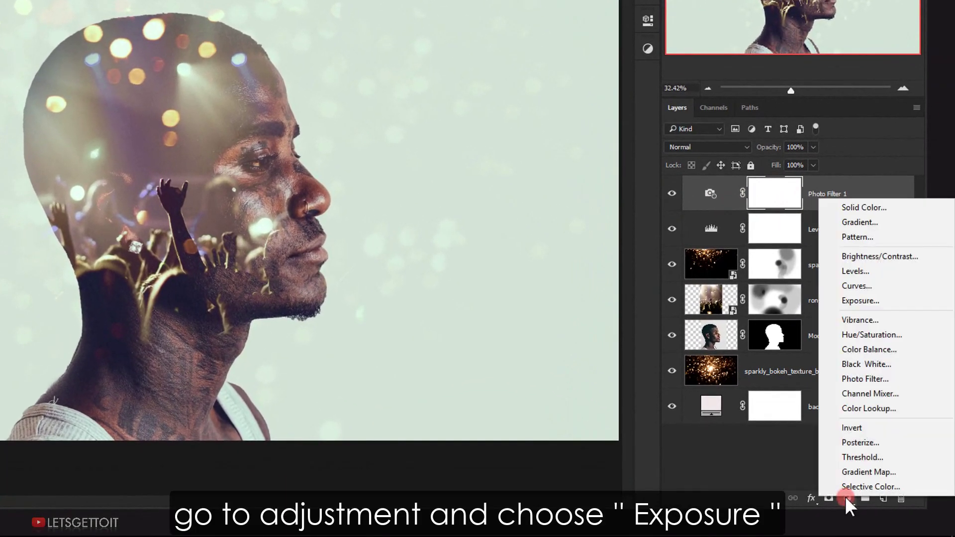
# Add an Exposure layer with Offset +0.0125 and Gamma 0.94, then toggle it to compare.
pyautogui.click(864, 301)
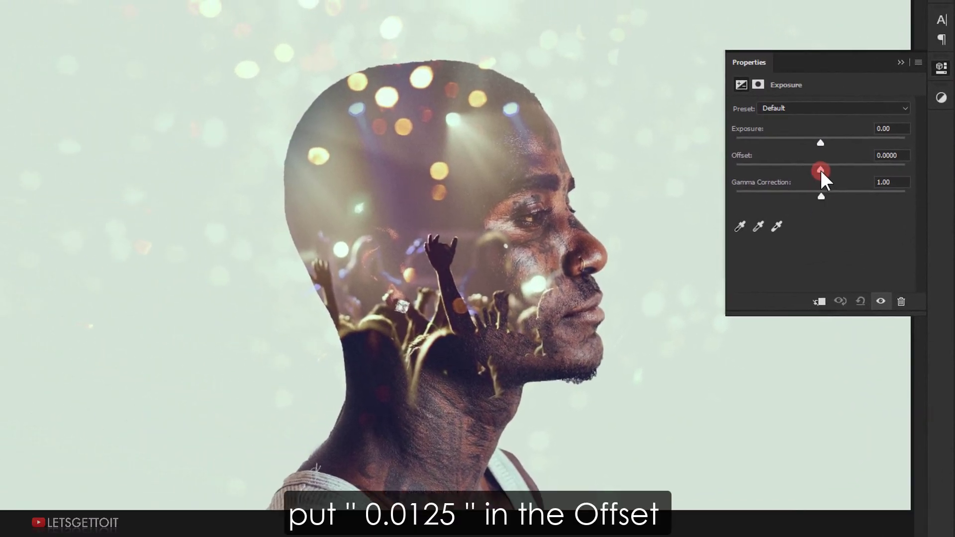
pyautogui.moveTo(819, 170); pyautogui.dragTo(825, 198)
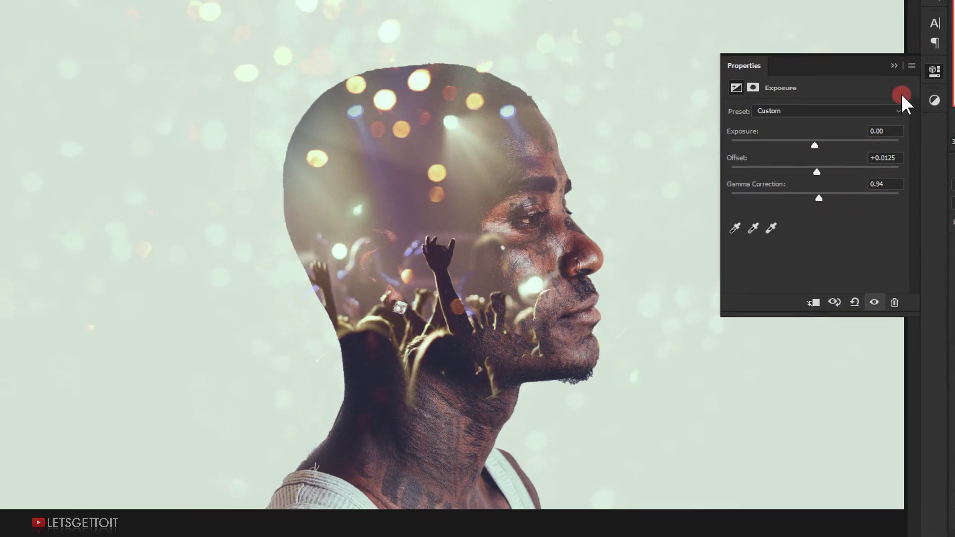
pyautogui.click(902, 94)
pyautogui.click(756, 294)
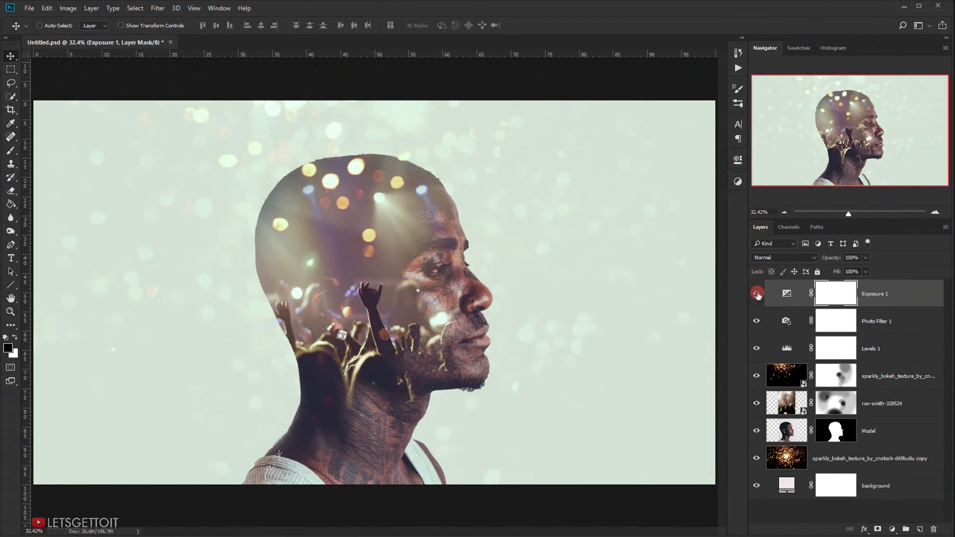
pyautogui.click(757, 294)
pyautogui.click(591, 150)
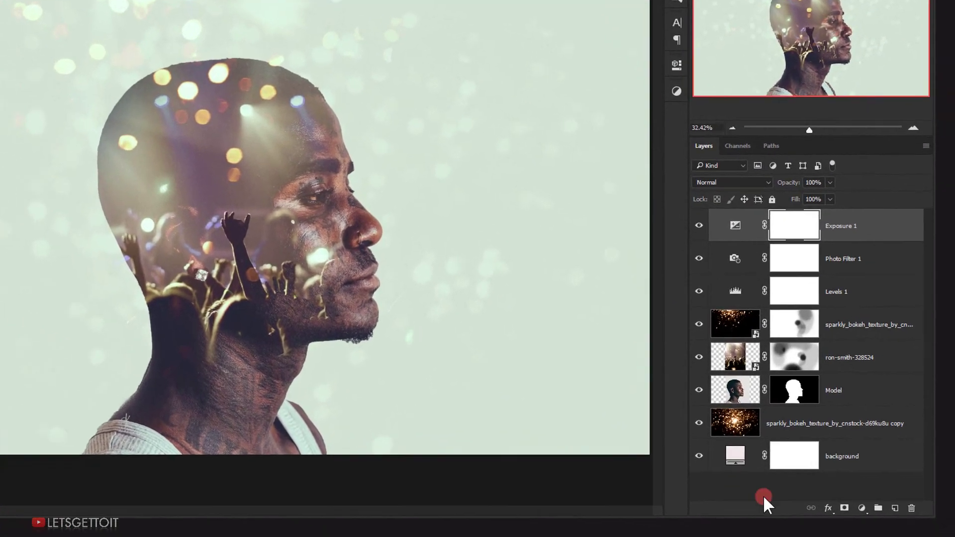
# Add a black Solid Color fill layer blended as Overlay at 50% opacity.
pyautogui.click(847, 498)
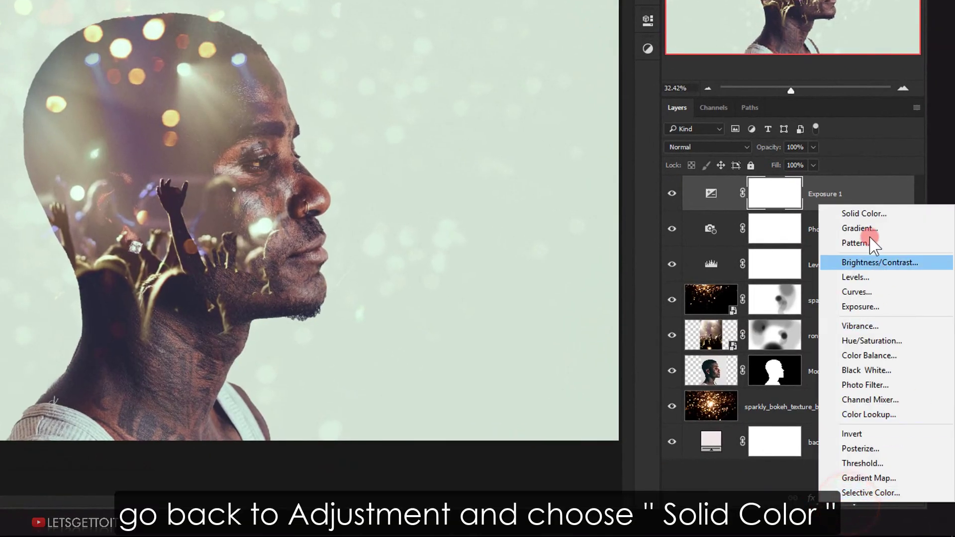
pyautogui.click(841, 212)
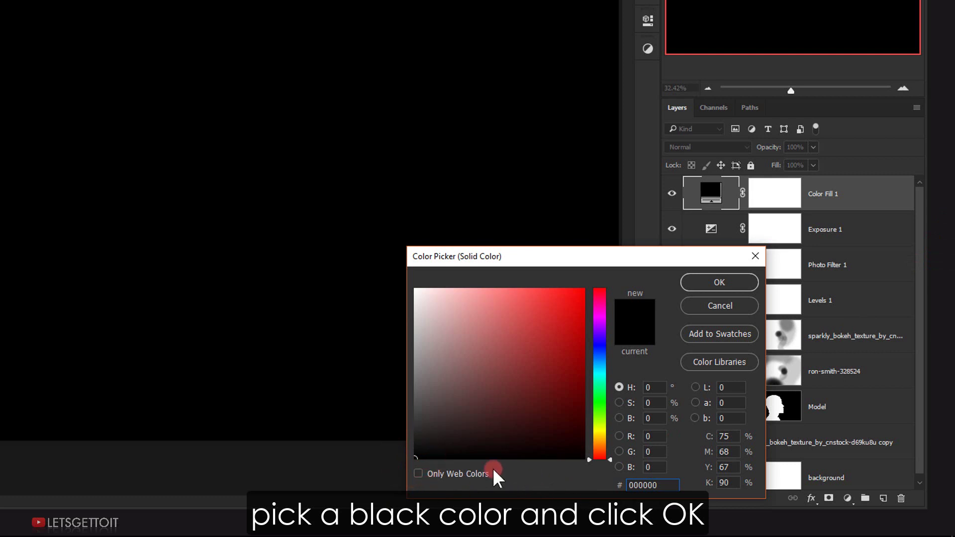
pyautogui.click(719, 283)
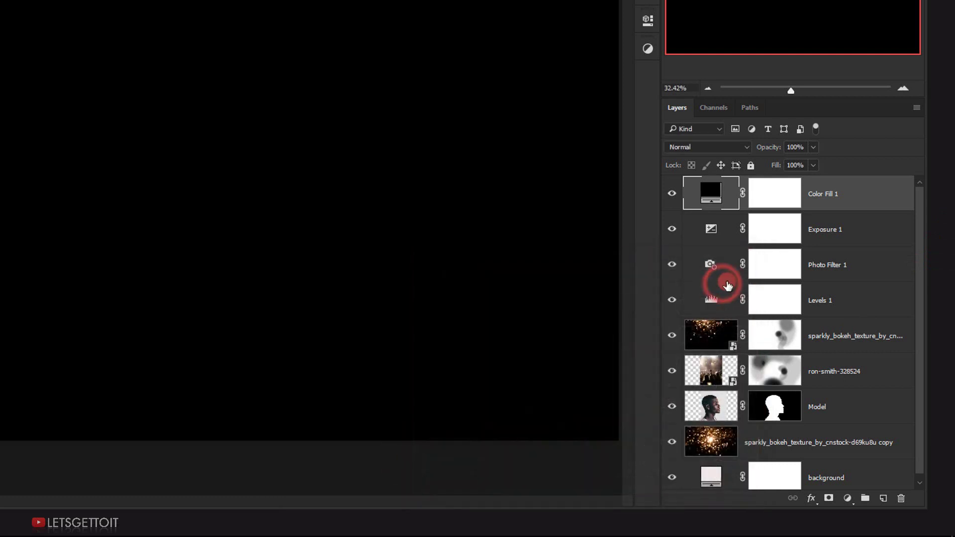
pyautogui.click(697, 147)
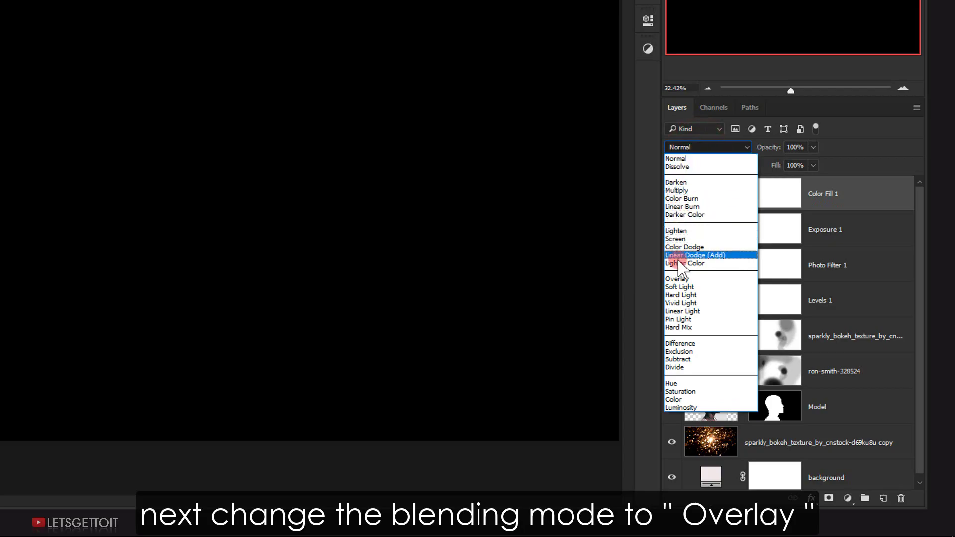
pyautogui.click(735, 280)
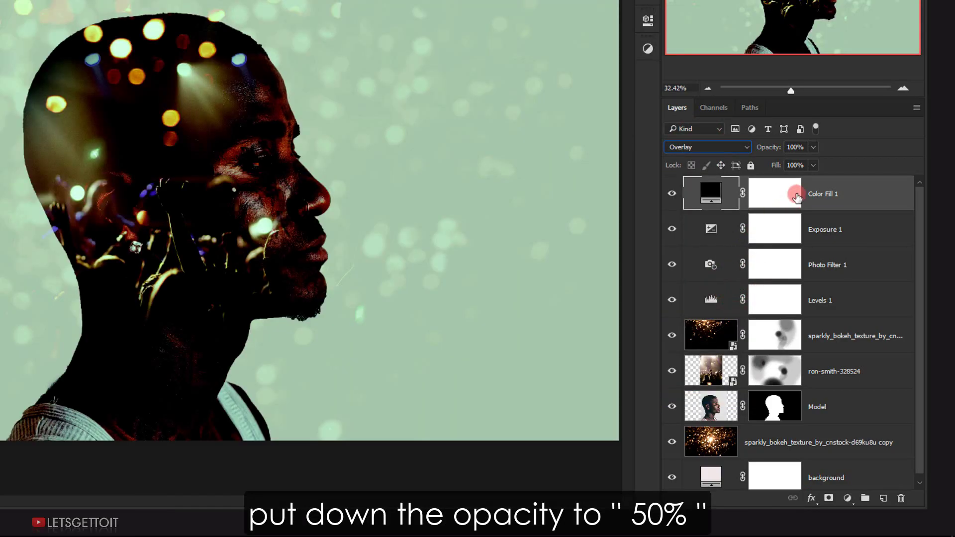
pyautogui.click(813, 147)
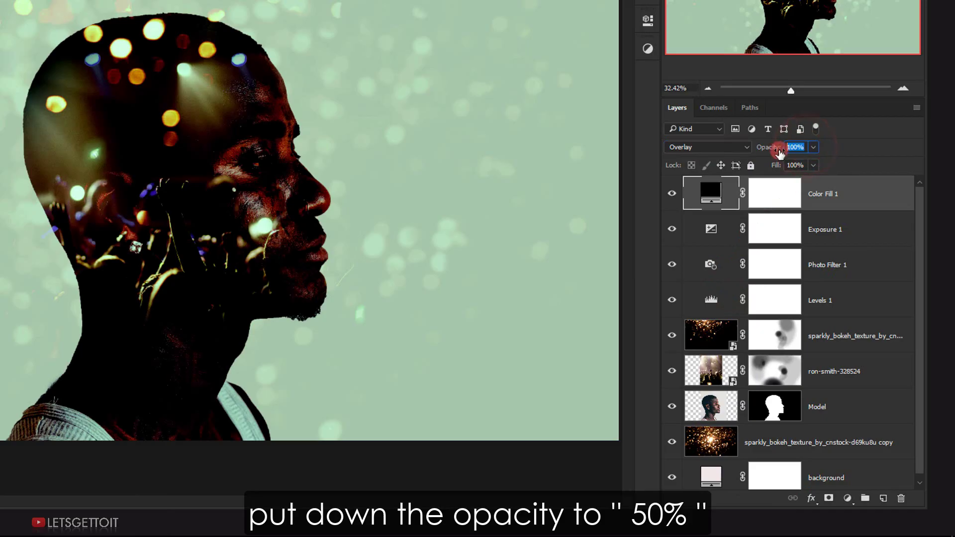
pyautogui.write('5')
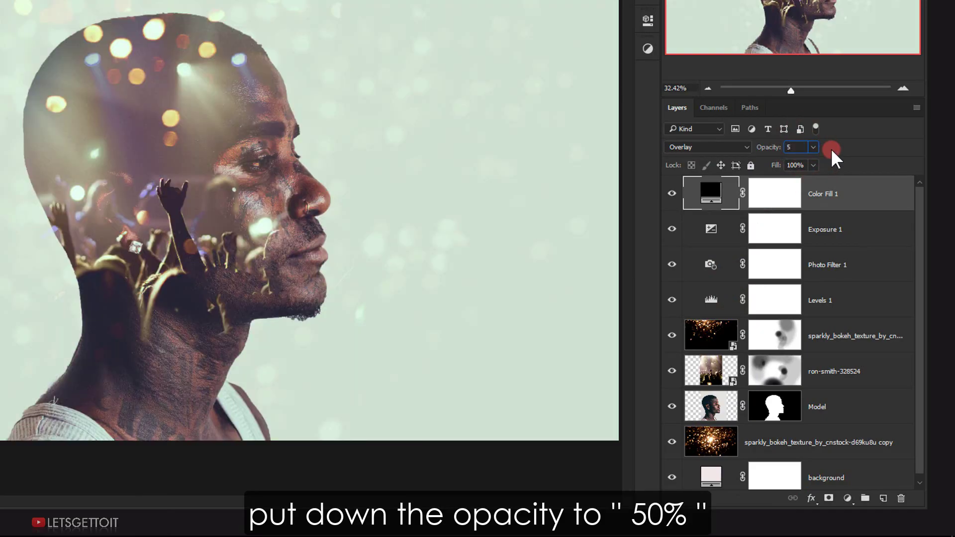
pyautogui.write('0')
pyautogui.press('Return')
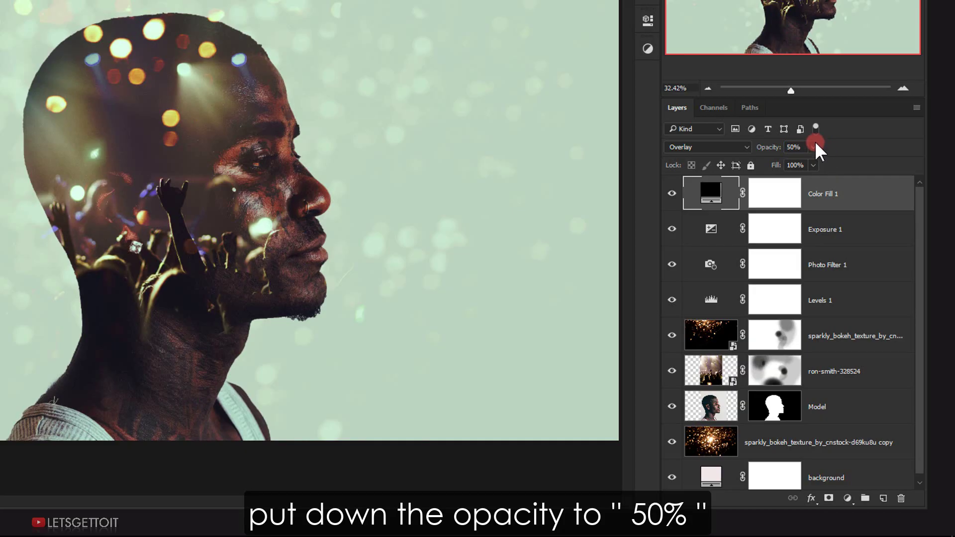
pyautogui.click(780, 196)
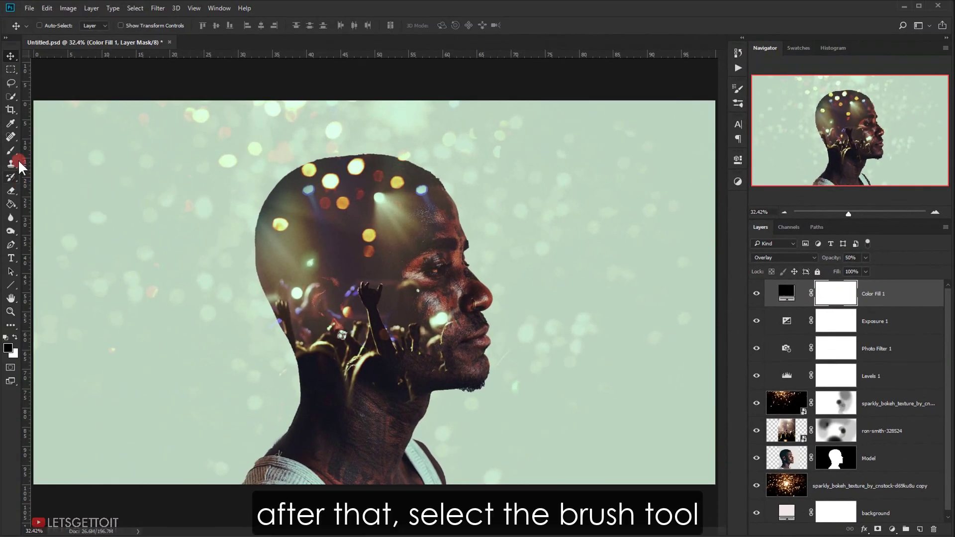
# Set up a soft Brush of about 2520 px at 0% hardness and 100% opacity.
pyautogui.click(16, 152)
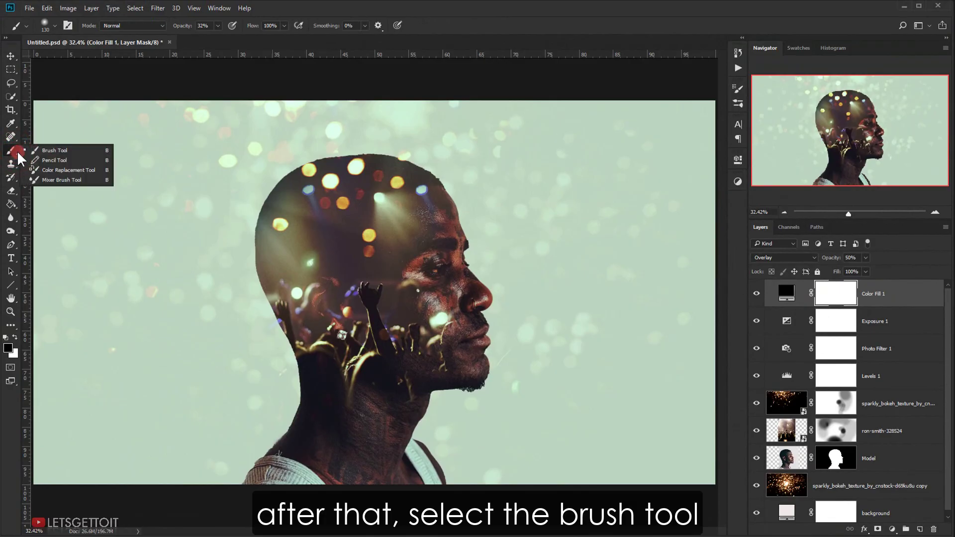
pyautogui.moveTo(17, 151); pyautogui.dragTo(53, 155)
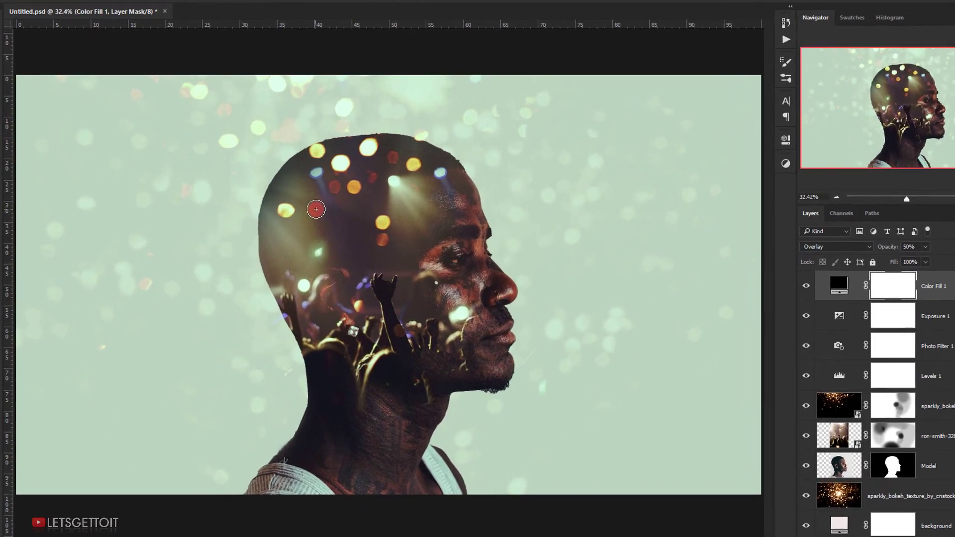
pyautogui.rightClick(310, 227)
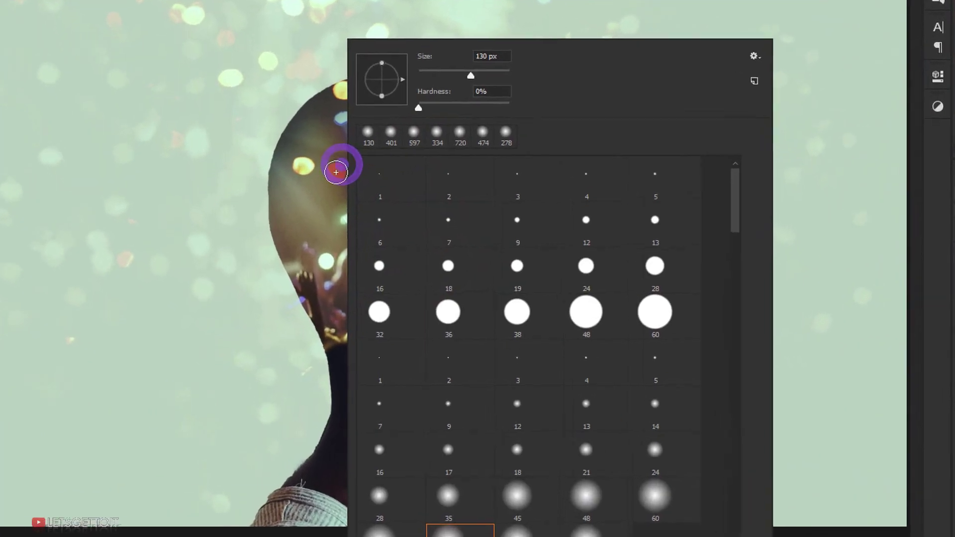
pyautogui.moveTo(471, 75); pyautogui.dragTo(493, 75)
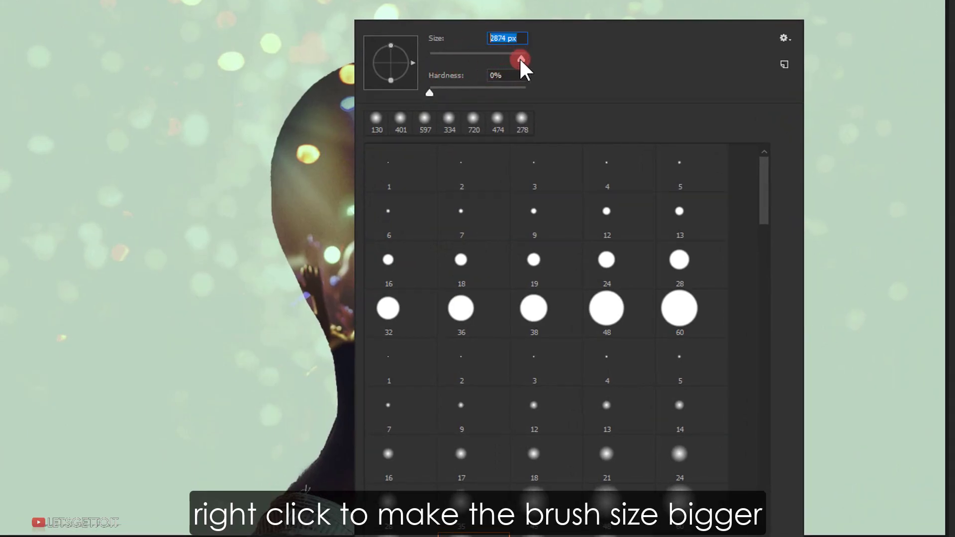
pyautogui.moveTo(519, 58); pyautogui.dragTo(522, 60)
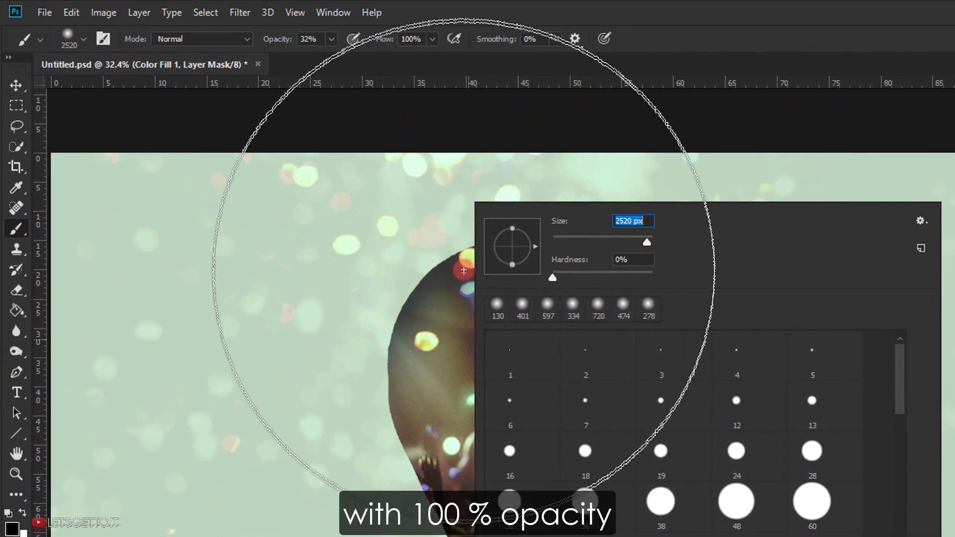
pyautogui.click(331, 39)
pyautogui.moveTo(332, 58); pyautogui.dragTo(390, 56)
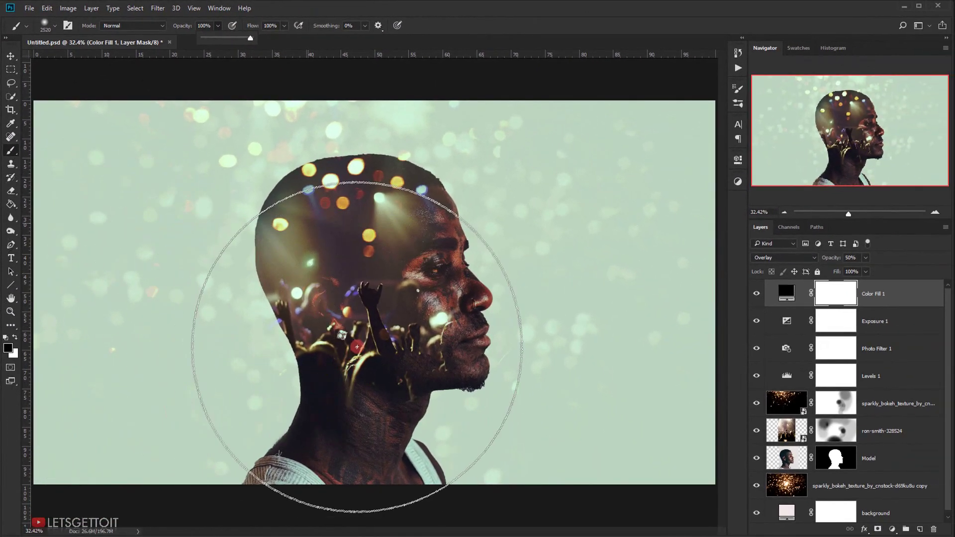
# Paint out the mask centre with a 2900 px brush, compare the vignette, and hide panels.
pyautogui.click(365, 289)
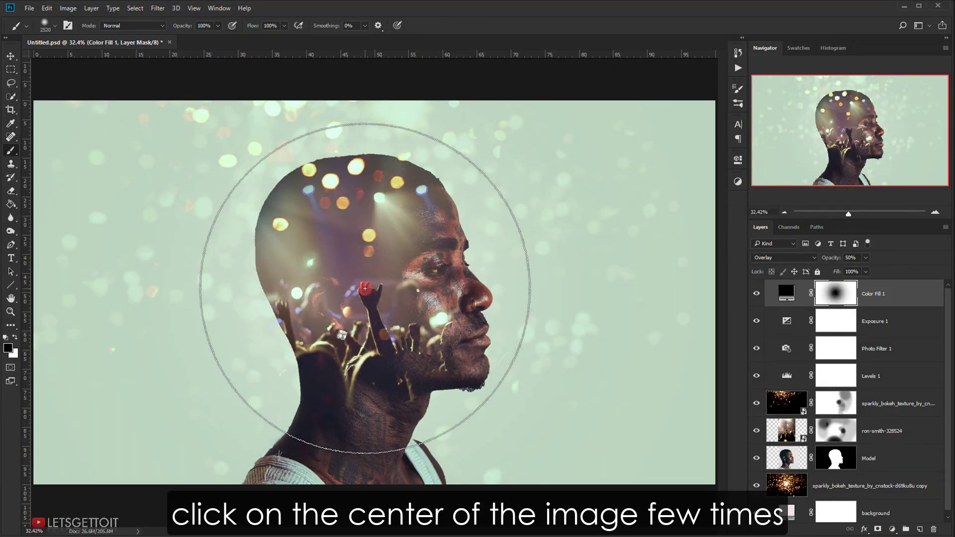
pyautogui.click(366, 289)
pyautogui.press(']')
pyautogui.press(']')
pyautogui.press(']')
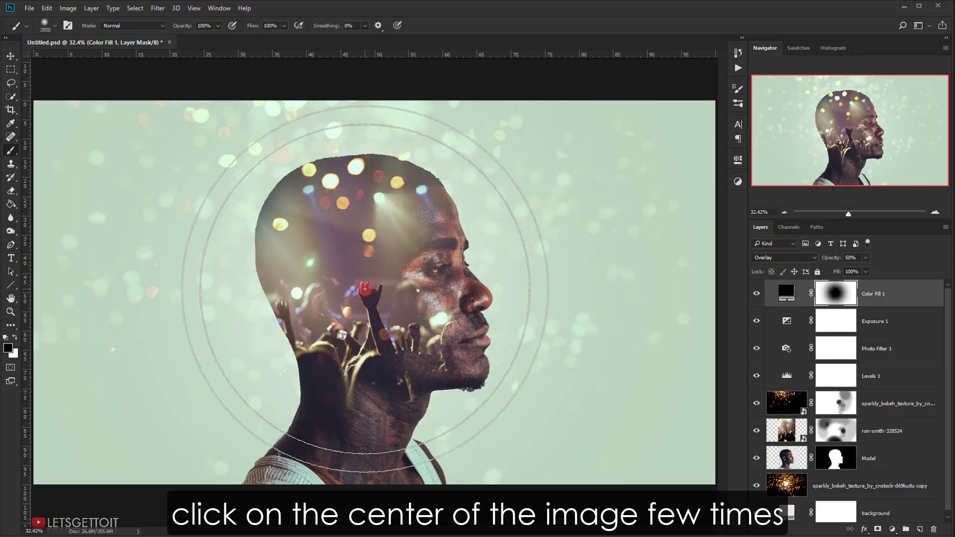
pyautogui.click(365, 289)
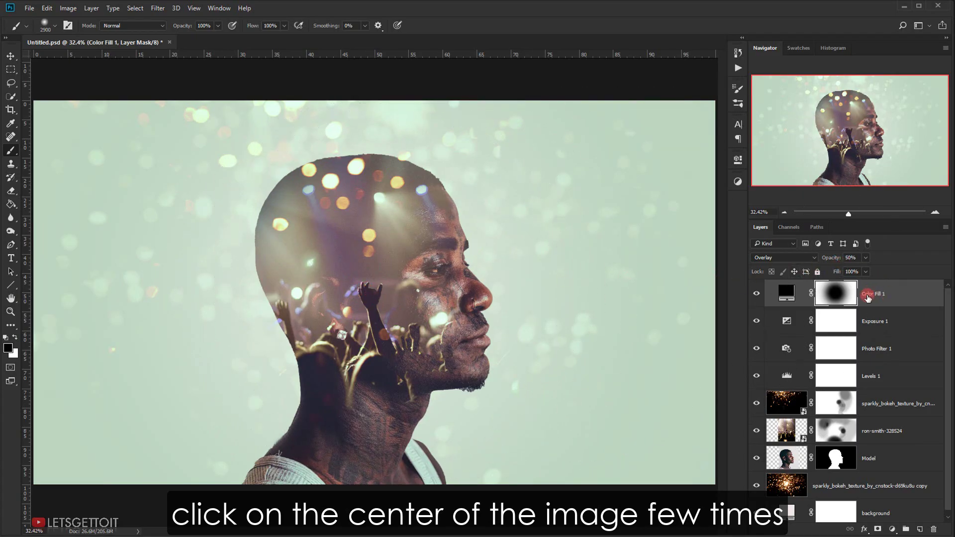
pyautogui.click(751, 295)
pyautogui.click(754, 296)
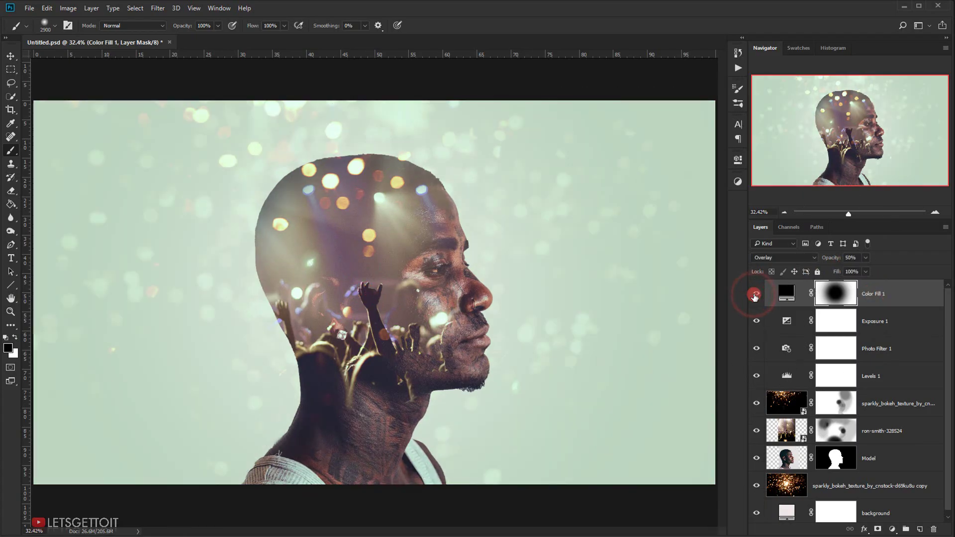
pyautogui.click(754, 297)
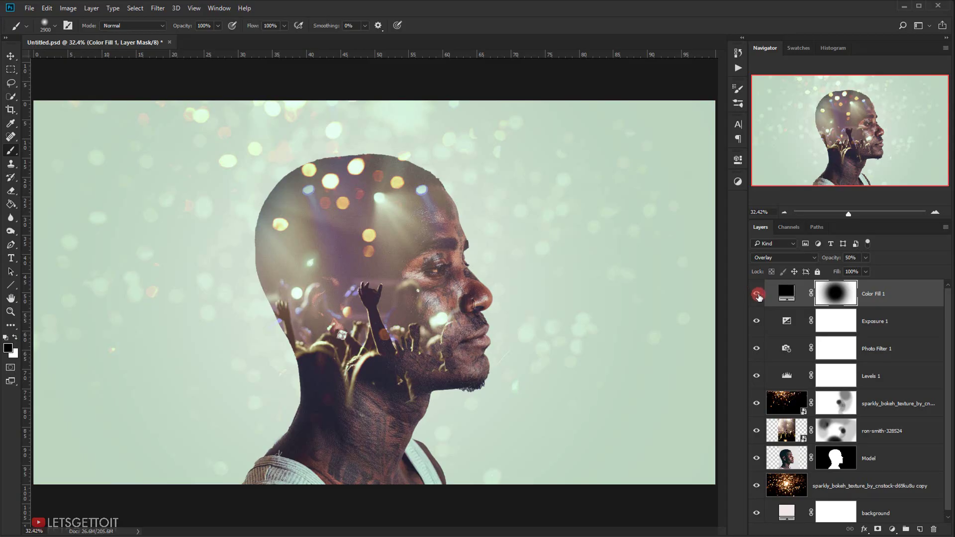
pyautogui.press('Tab')
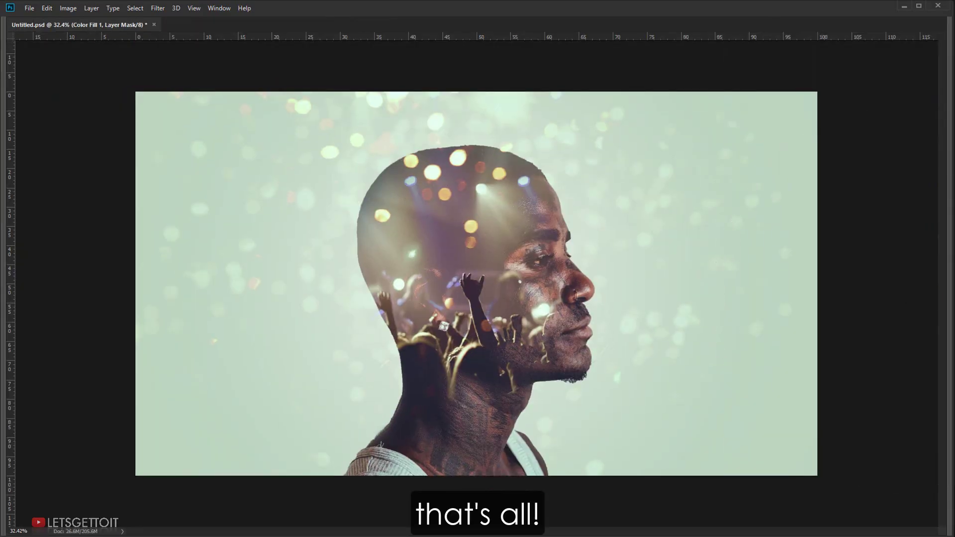